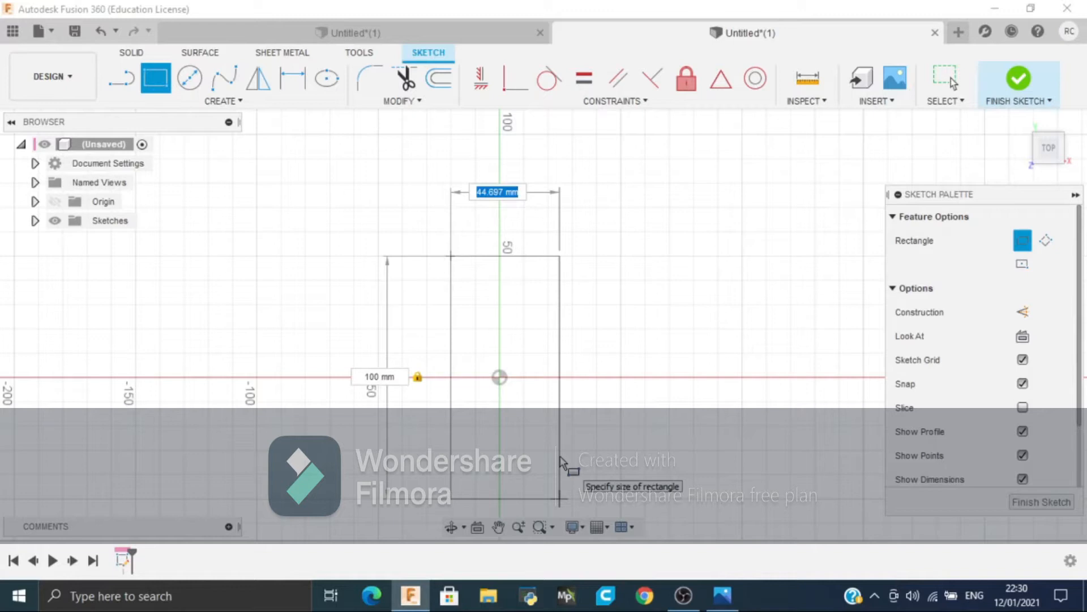
Set the width of the 100 mm tall rectangle to 30 mm and complete it
text(0)
key(Tab)
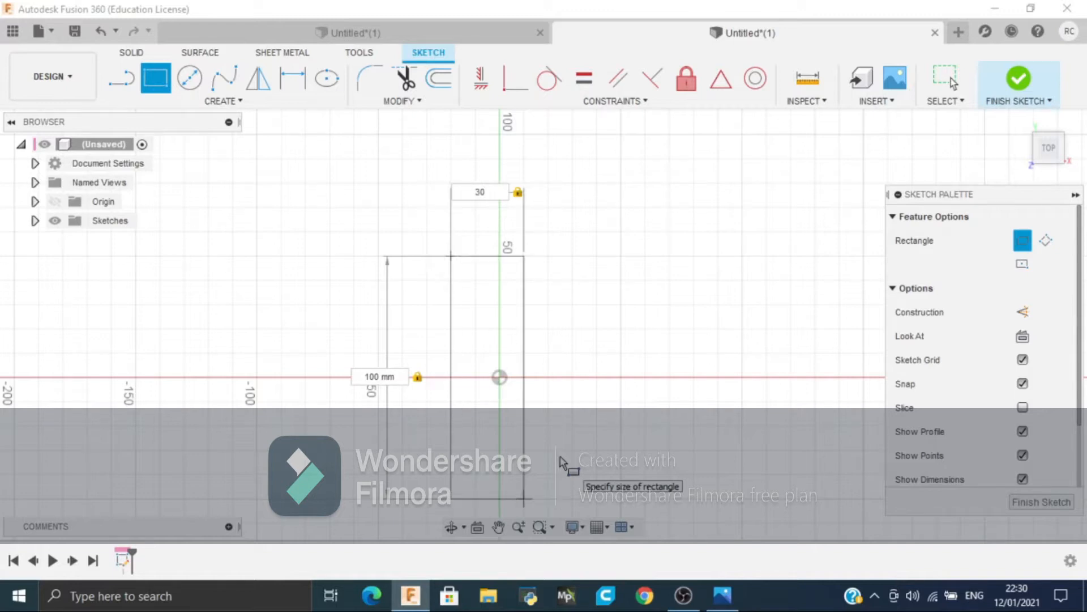
key(Return)
key(Escape)
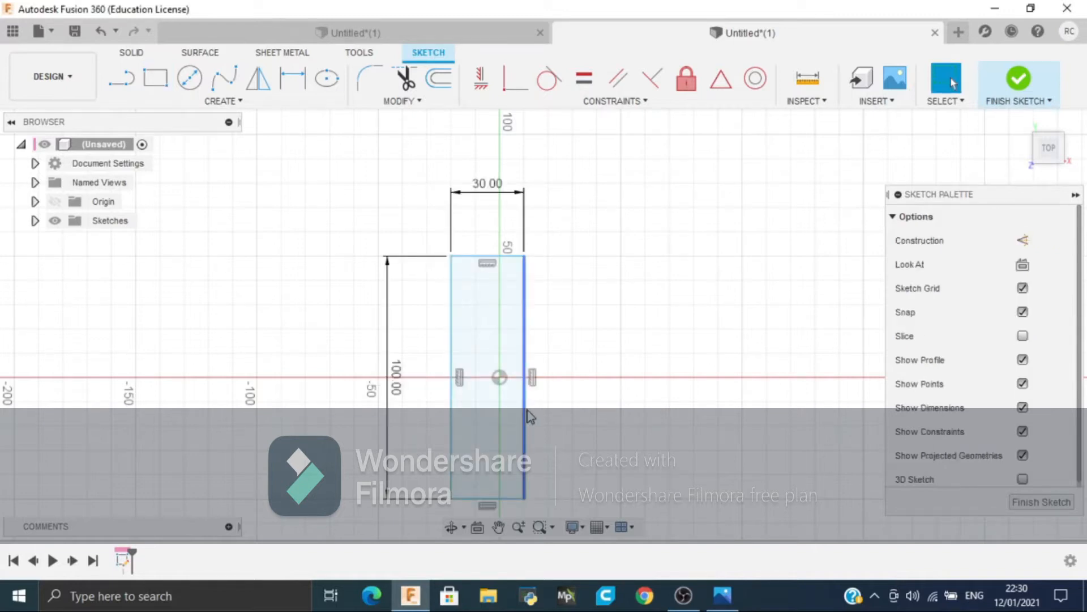
key(d)
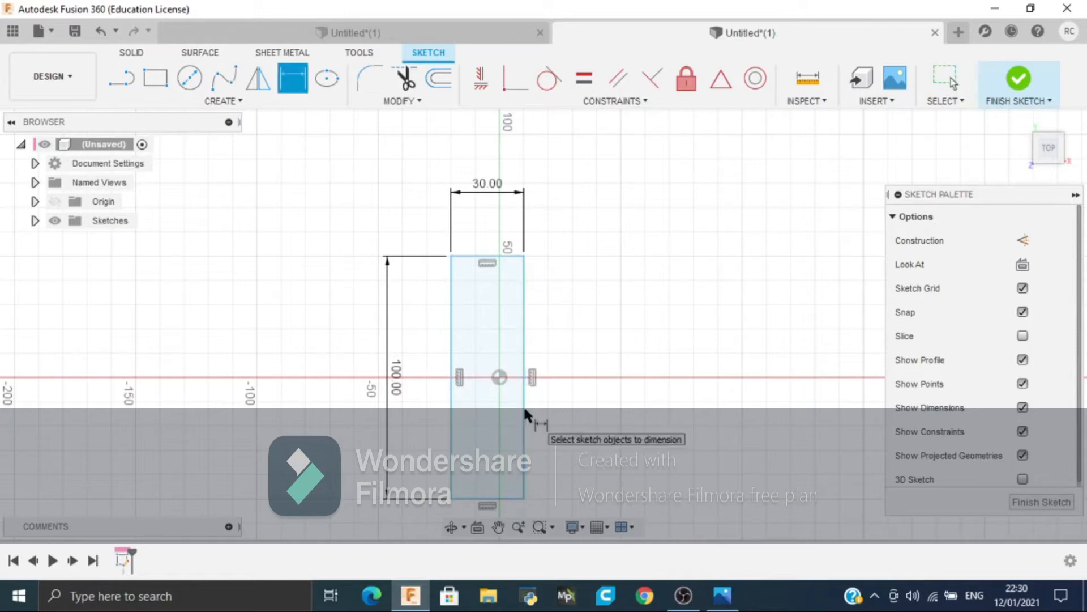
click(525, 405)
click(499, 377)
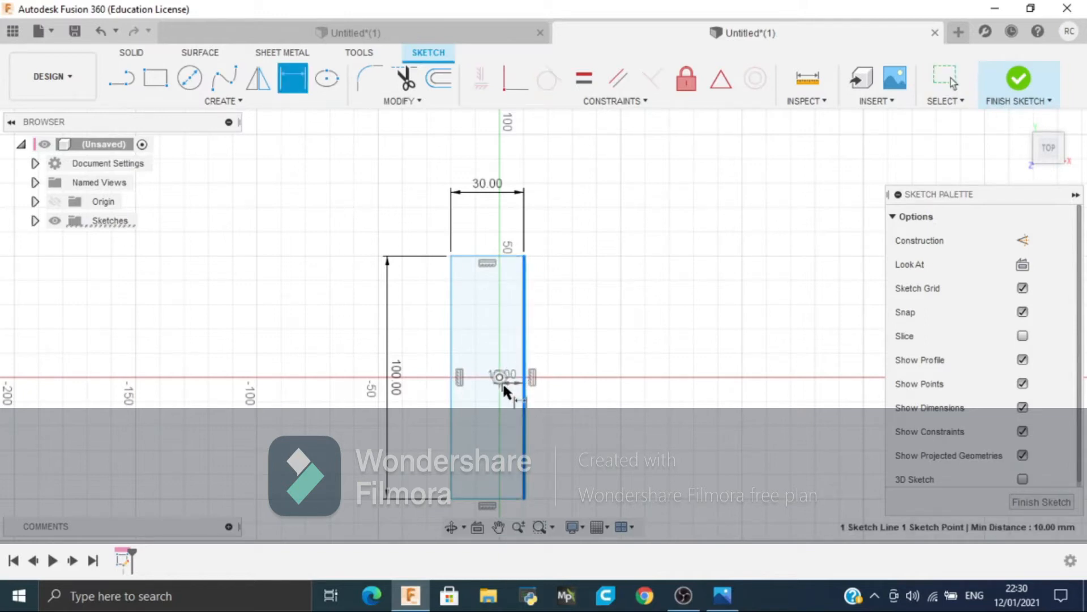
click(583, 77)
key(Escape)
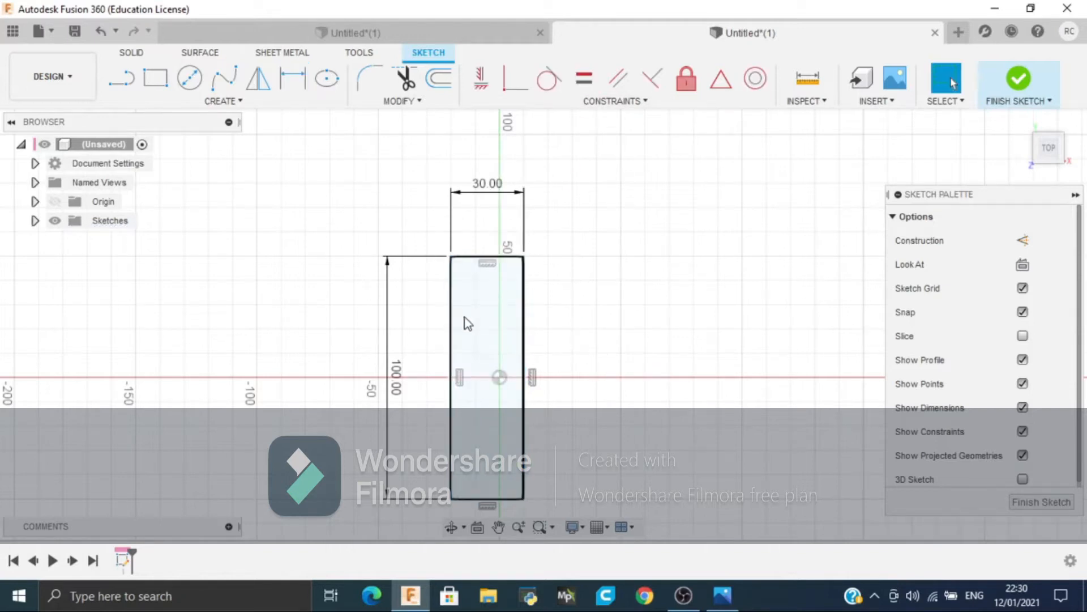
Extrude the rectangular profile 50 mm upward as a new body
key(e)
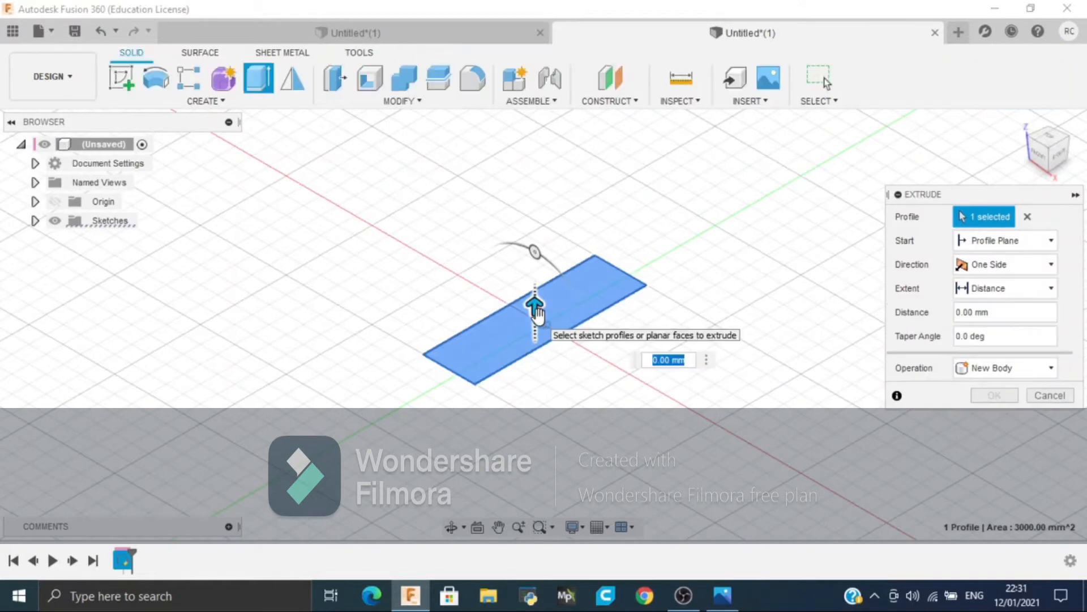
text(50)
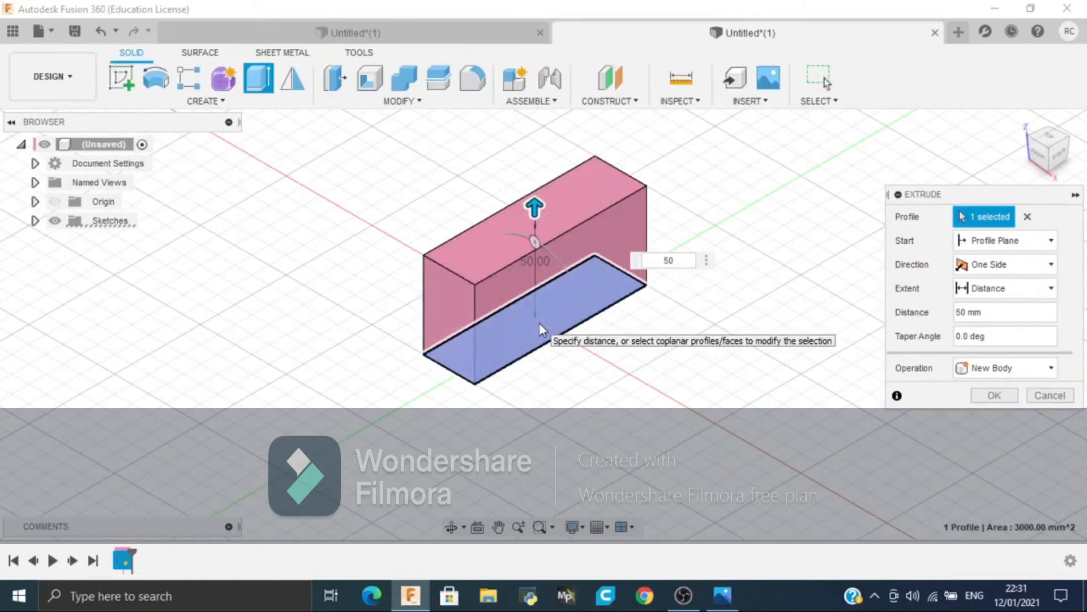
key(Return)
Extrude the block's top face 10 mm upward as a new component
shift+middle_drag(540, 394, 684, 381)
click(604, 250)
key(e)
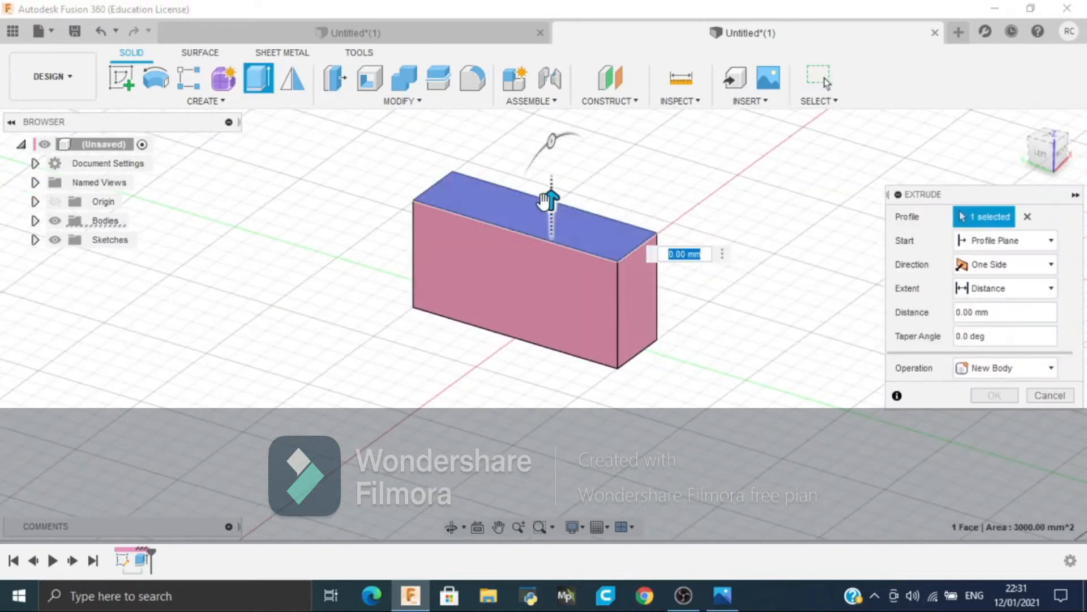
click(1022, 368)
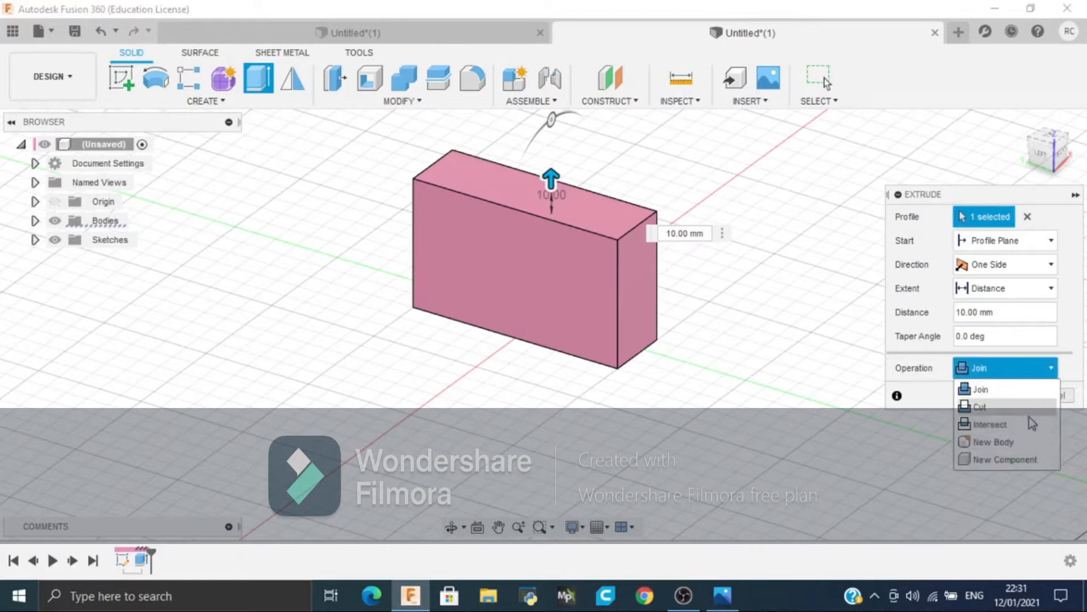
click(1017, 445)
click(1008, 368)
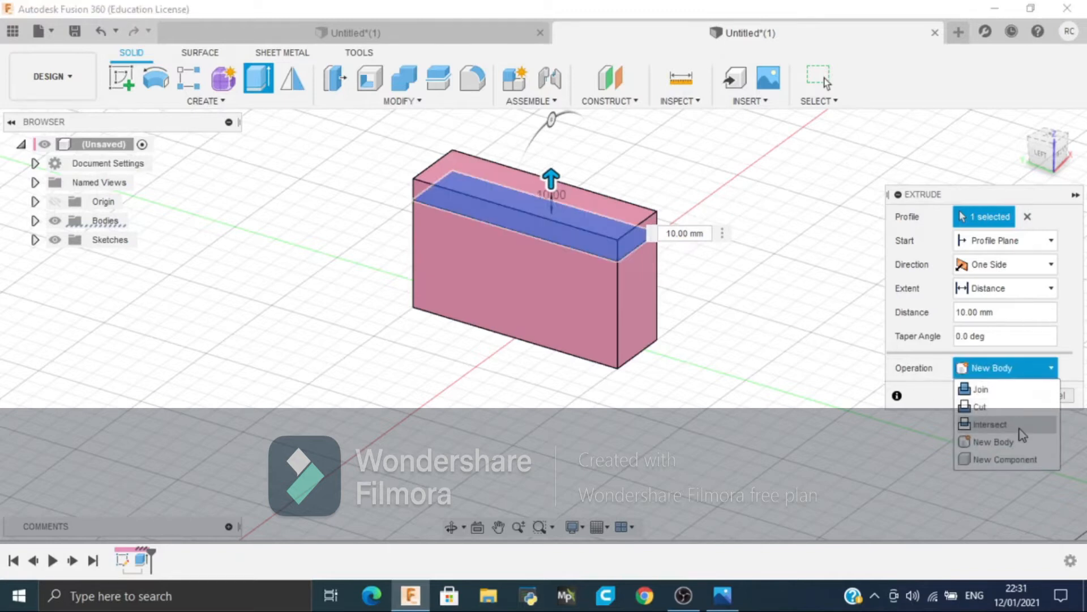
click(1004, 459)
click(994, 395)
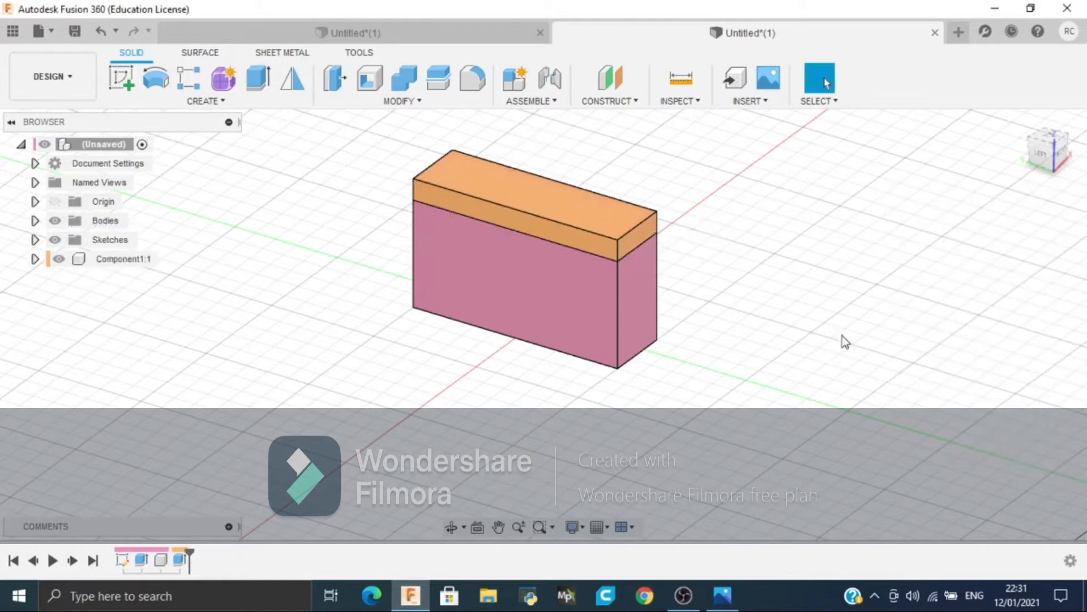
Start a sketch on the top face of the new slab and draw a 20 mm diameter circle near one short end
click(531, 201)
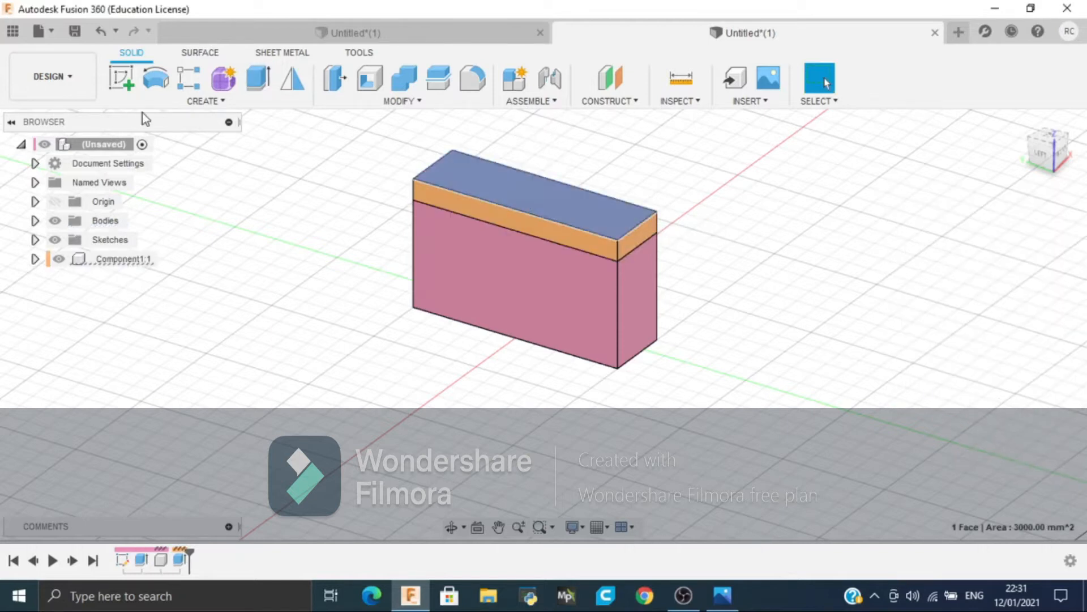
click(117, 79)
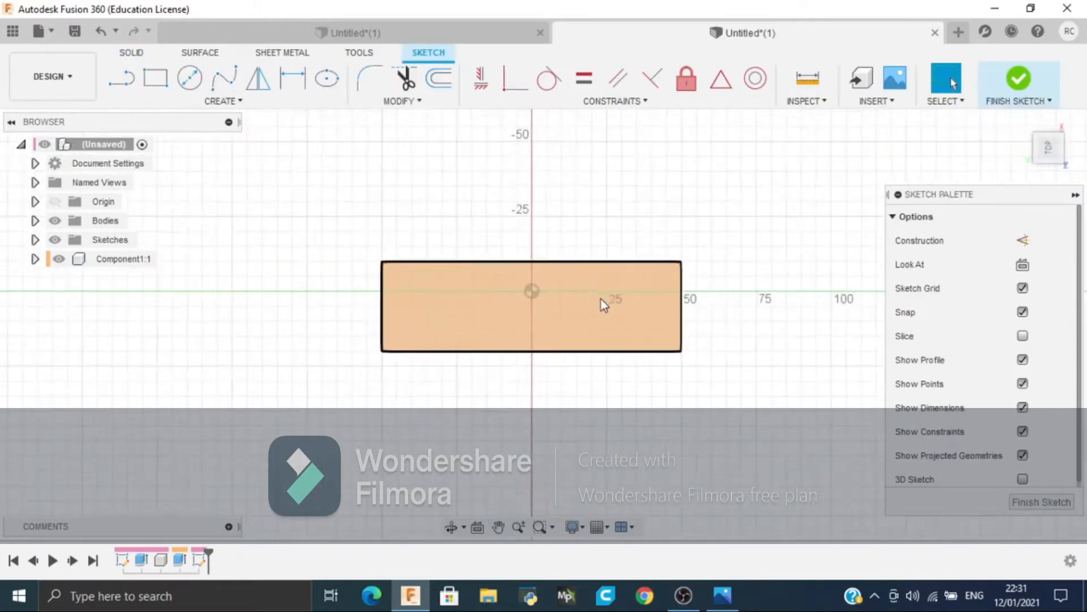
click(118, 81)
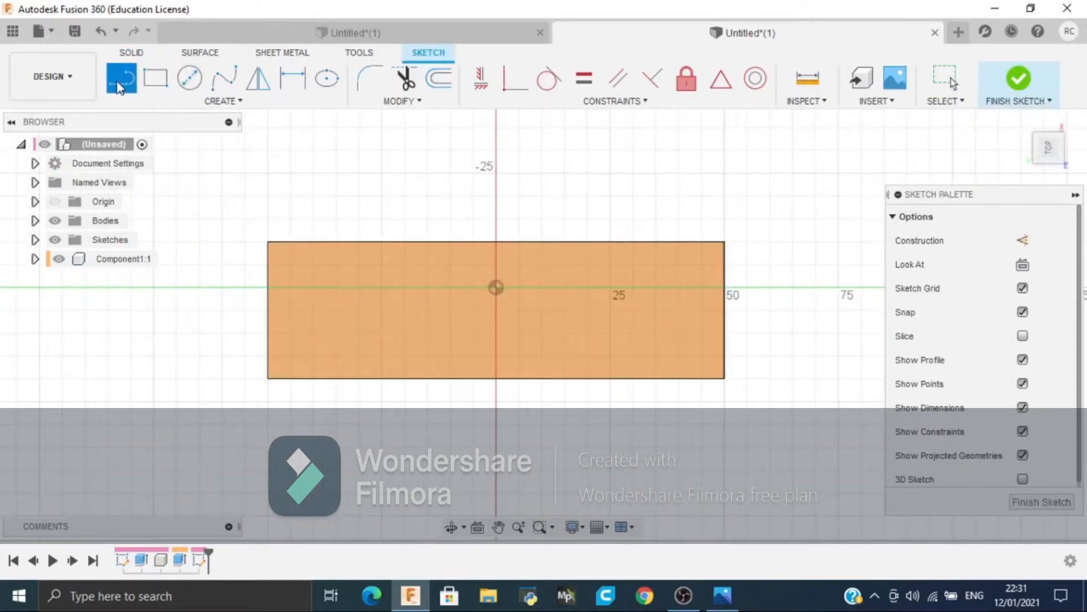
click(189, 79)
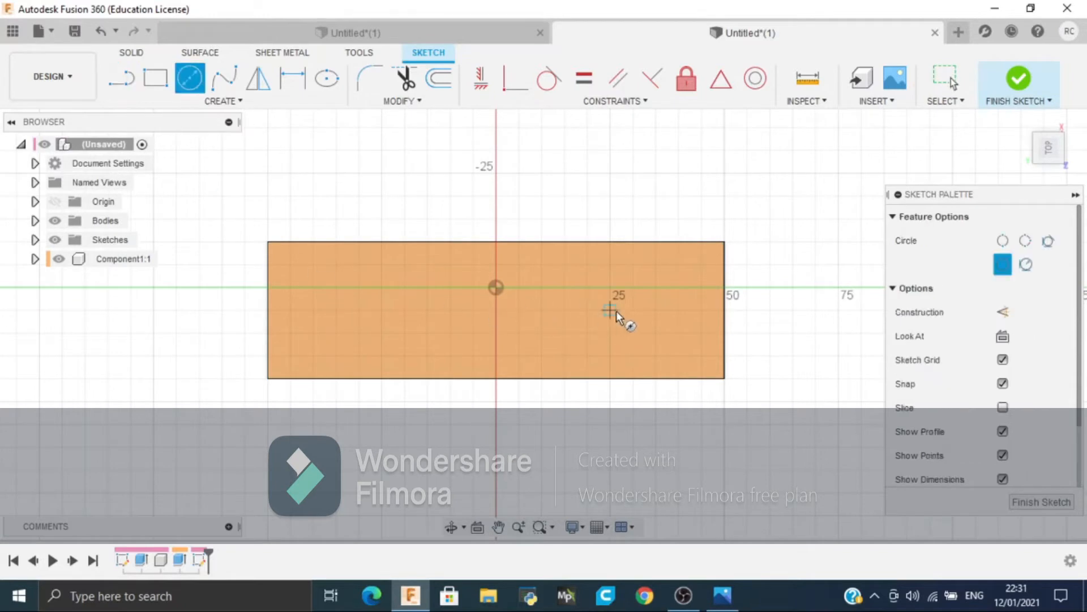
click(633, 311)
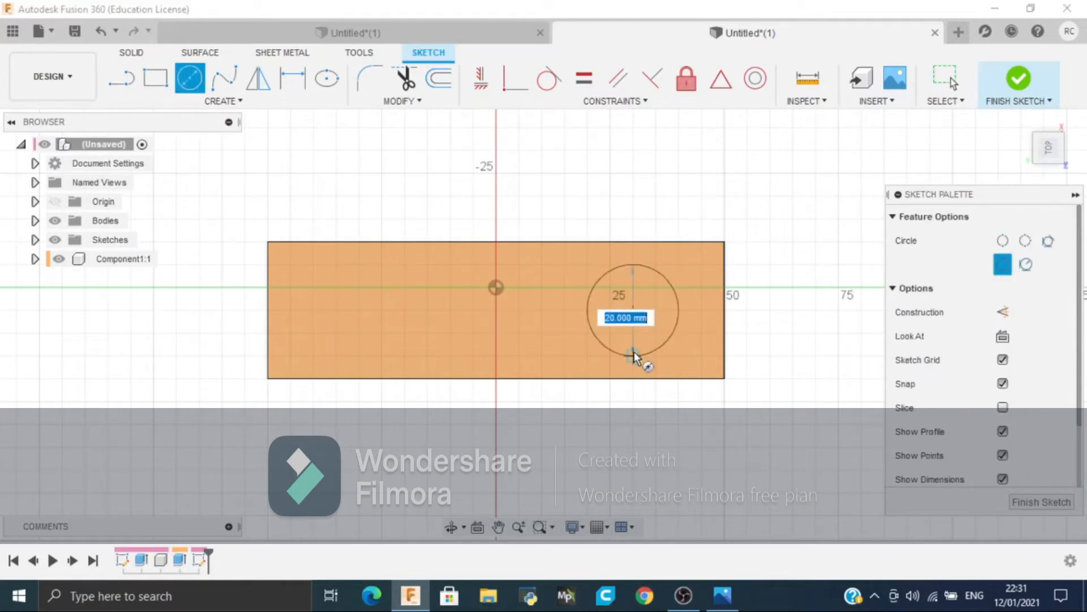
click(634, 352)
Consult the Camera.png drawing in Photos and dimension the circle's centre 15 mm from the nearest short edge
key(d)
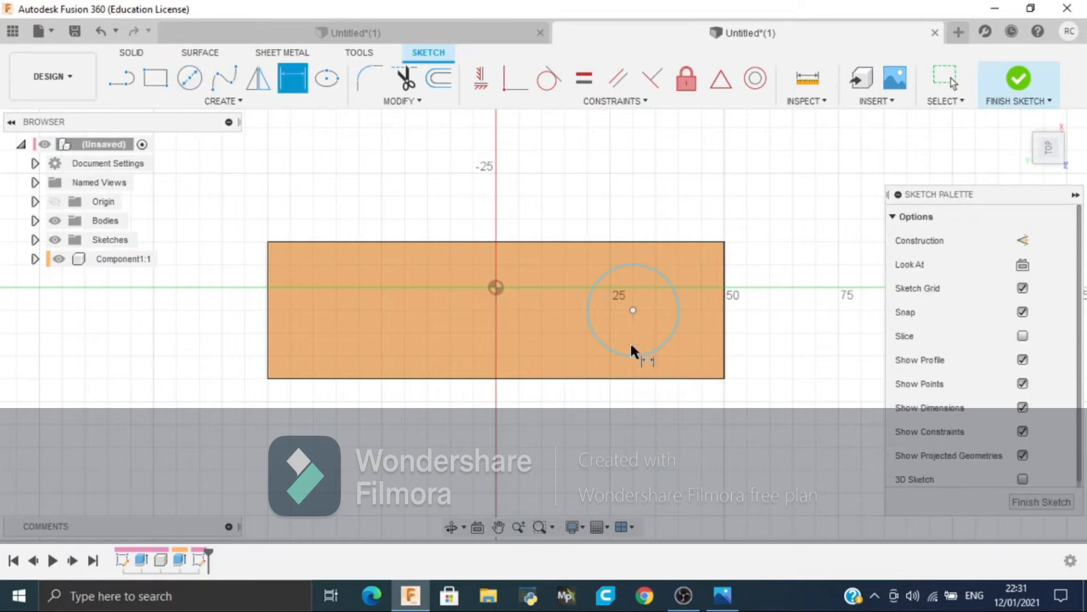
click(726, 313)
click(633, 310)
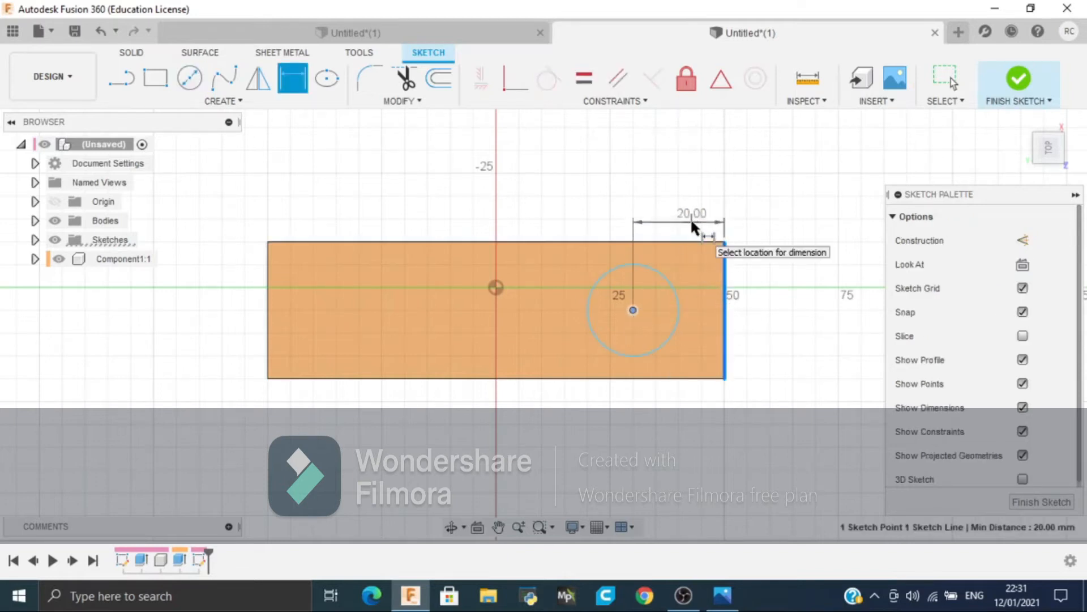
click(691, 217)
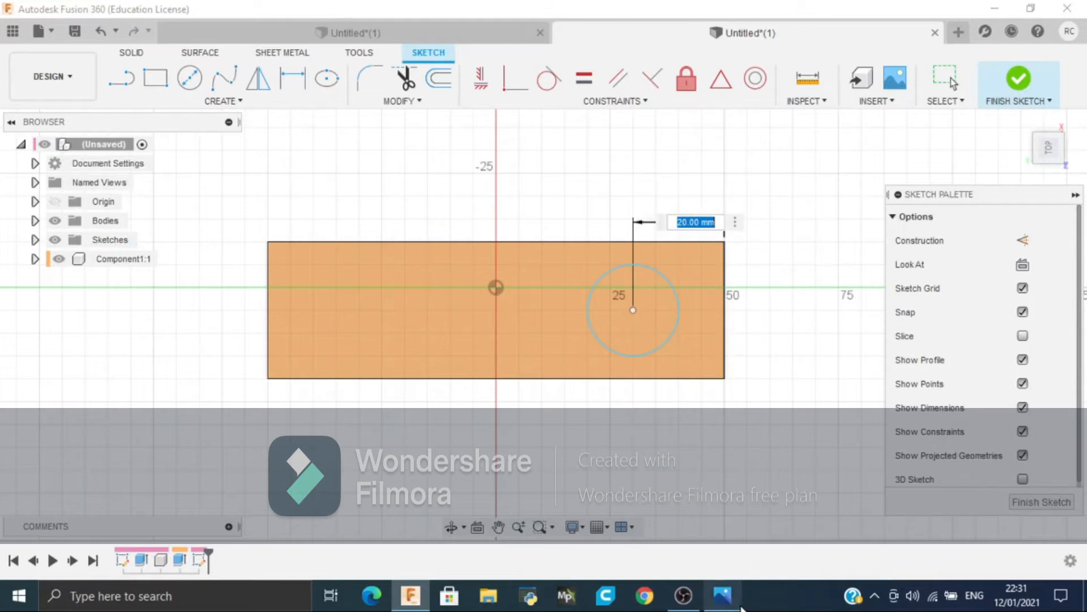
click(725, 595)
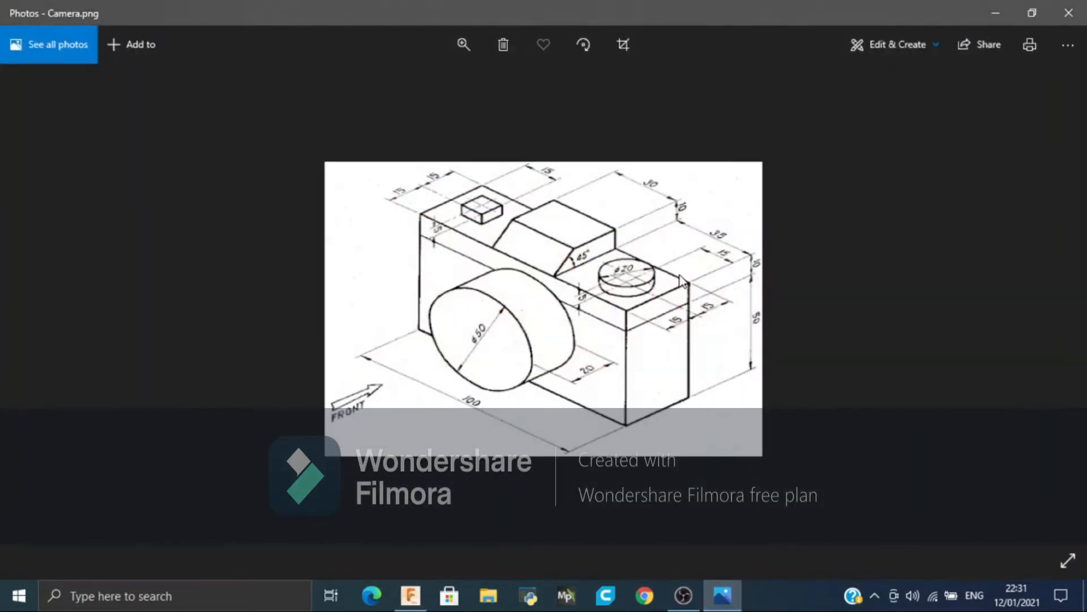
click(722, 594)
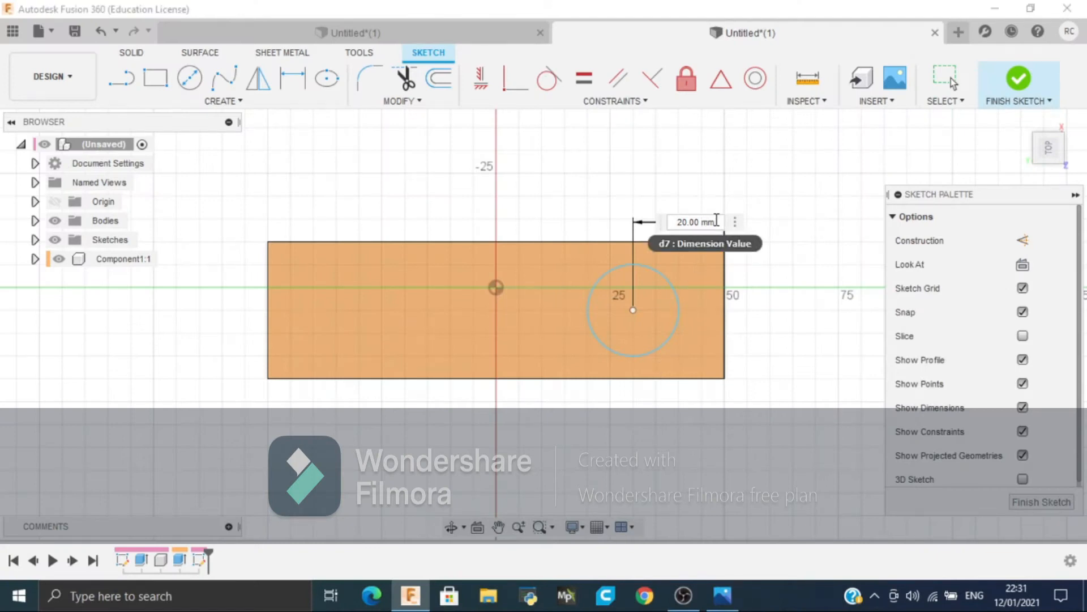
text(15)
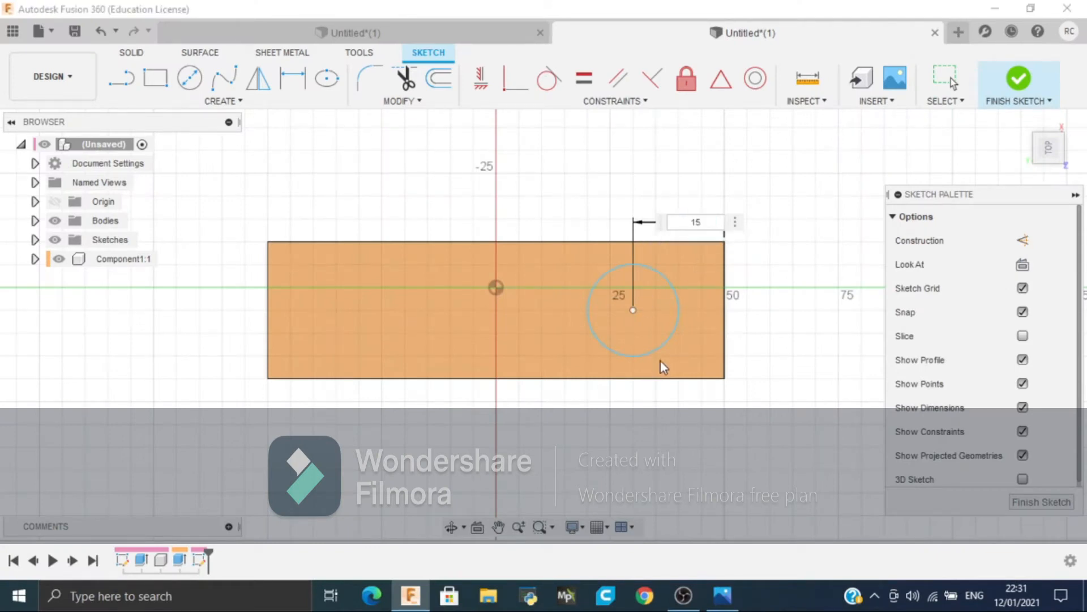
key(Return)
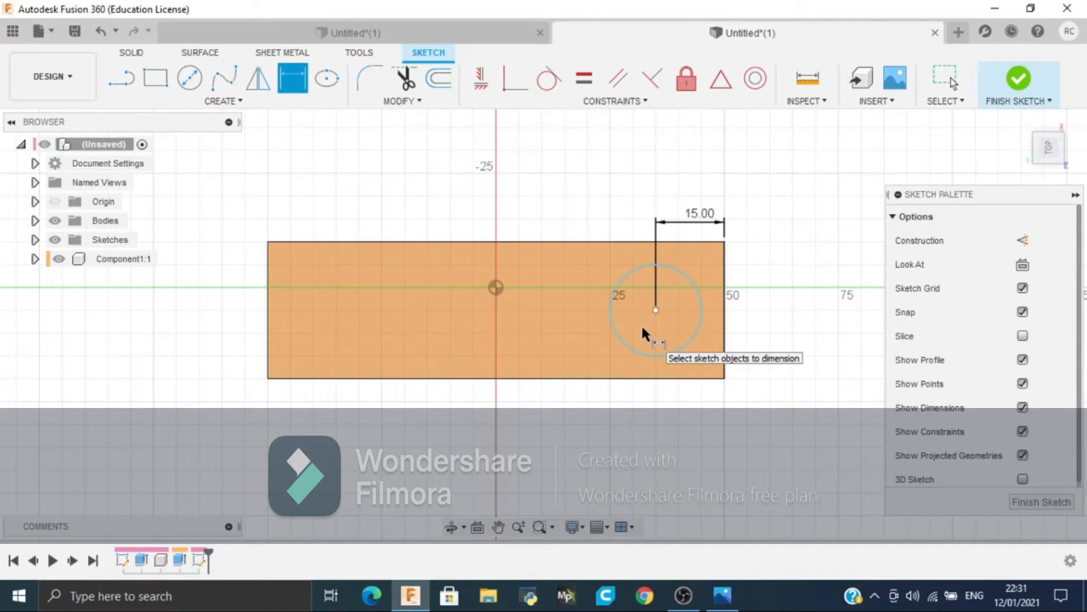
Try to extrude the circle 5 mm from the slab's top face and undo the extrusion
key(e)
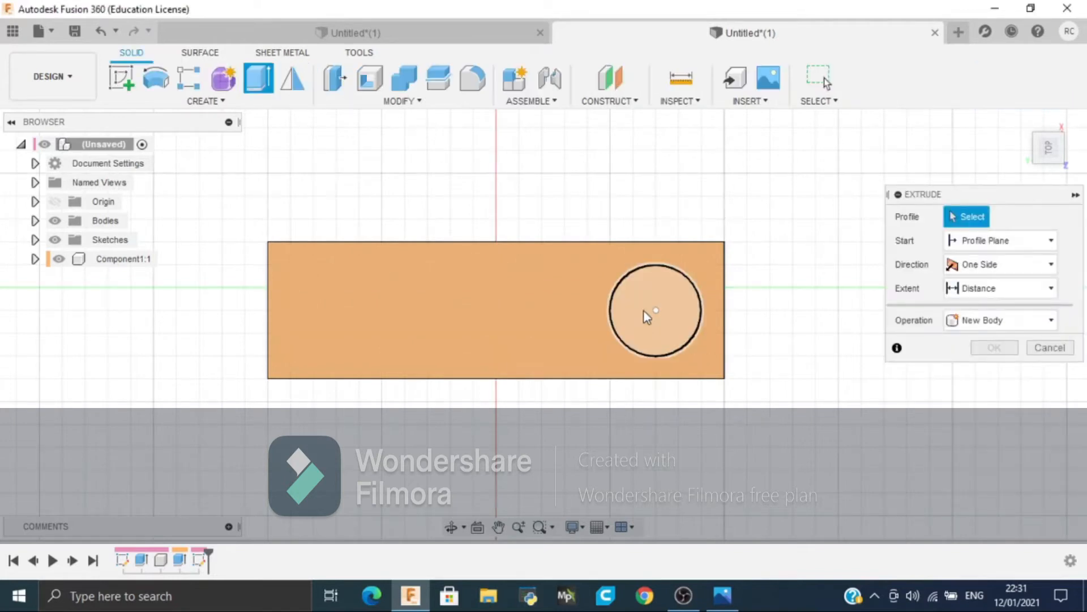
click(643, 315)
text(5)
key(Return)
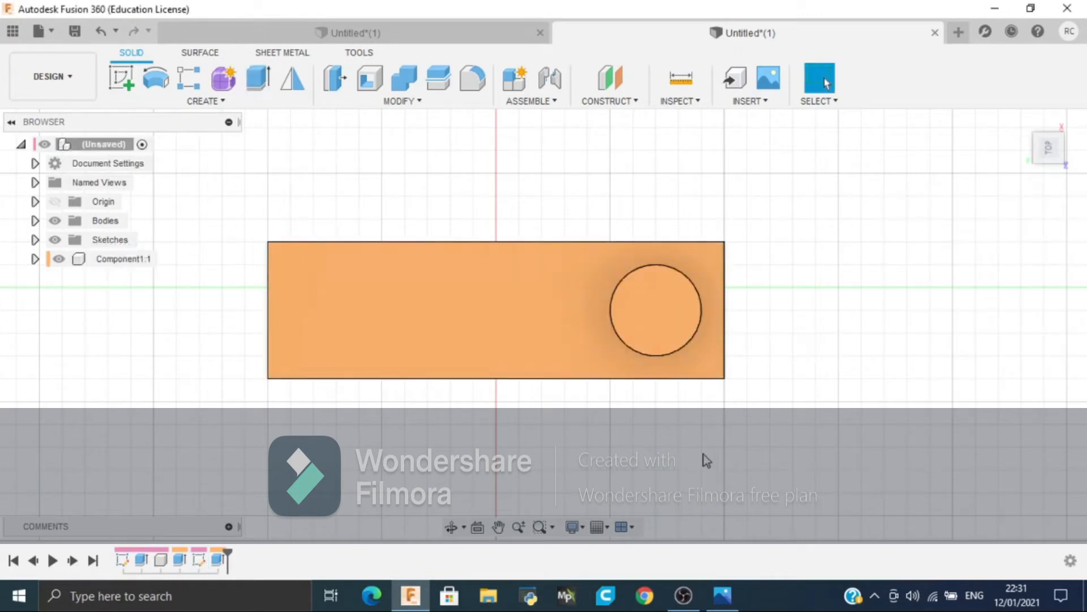
shift+middle_drag(703, 454, 692, 423)
scroll(692, 424, down, 1)
key(ctrl+z)
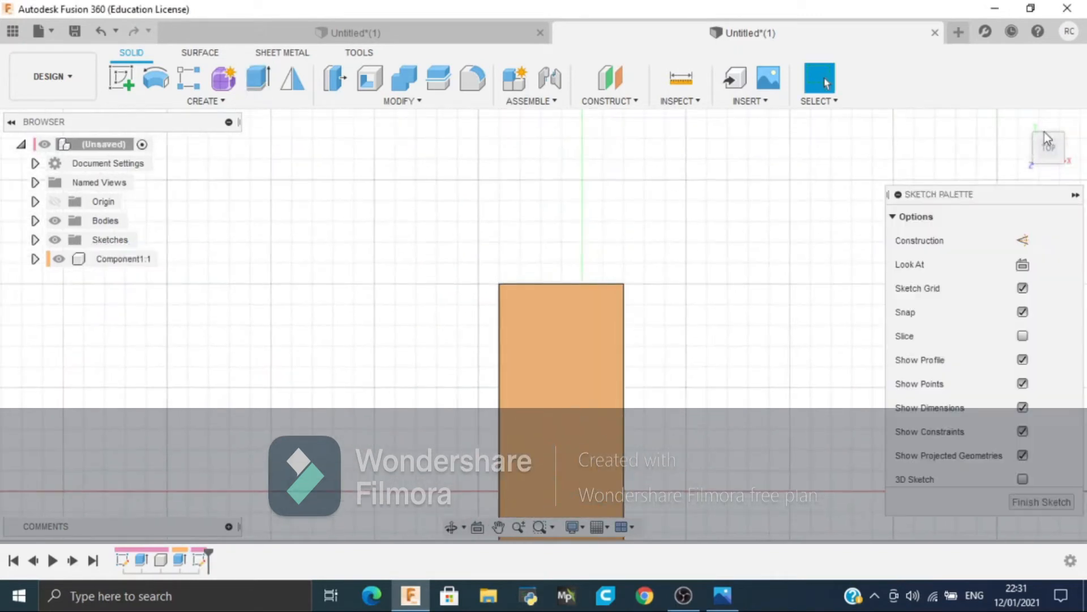
Extrude the circle profile 5 mm upward as a new component
click(1047, 144)
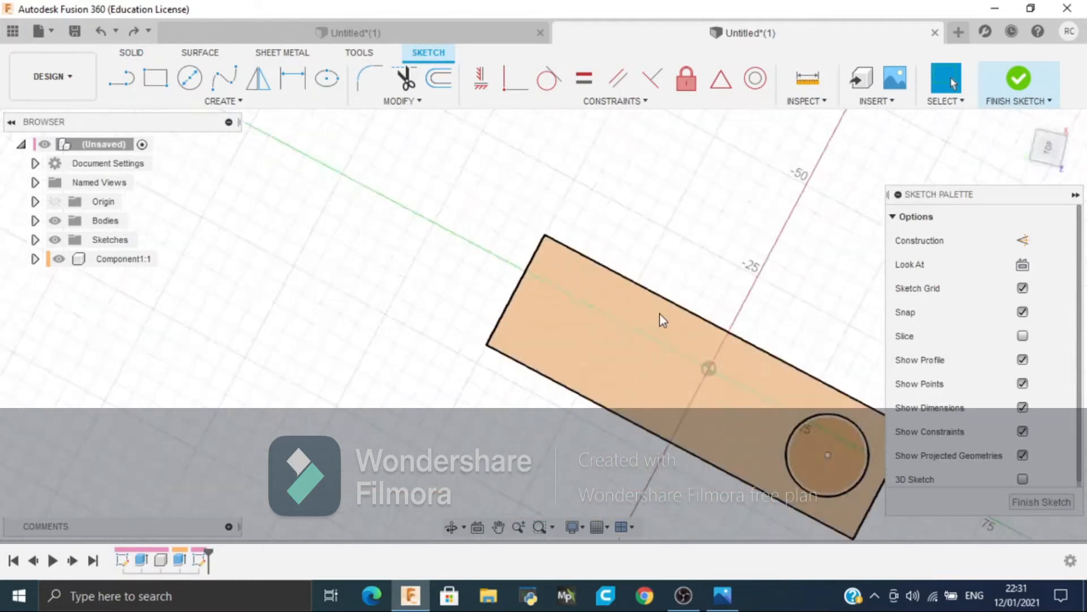
click(697, 314)
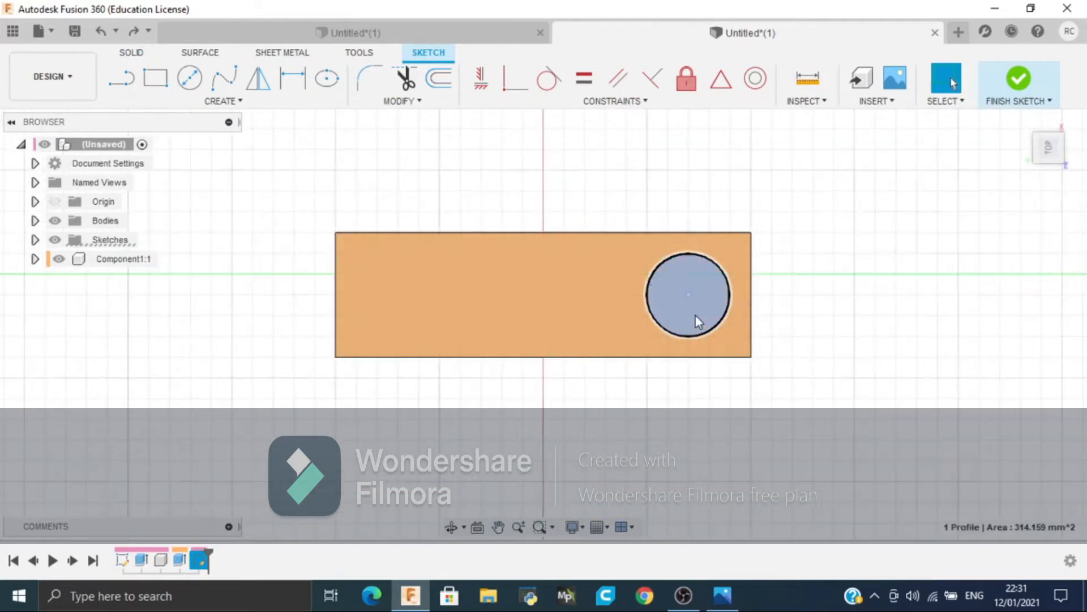
key(e)
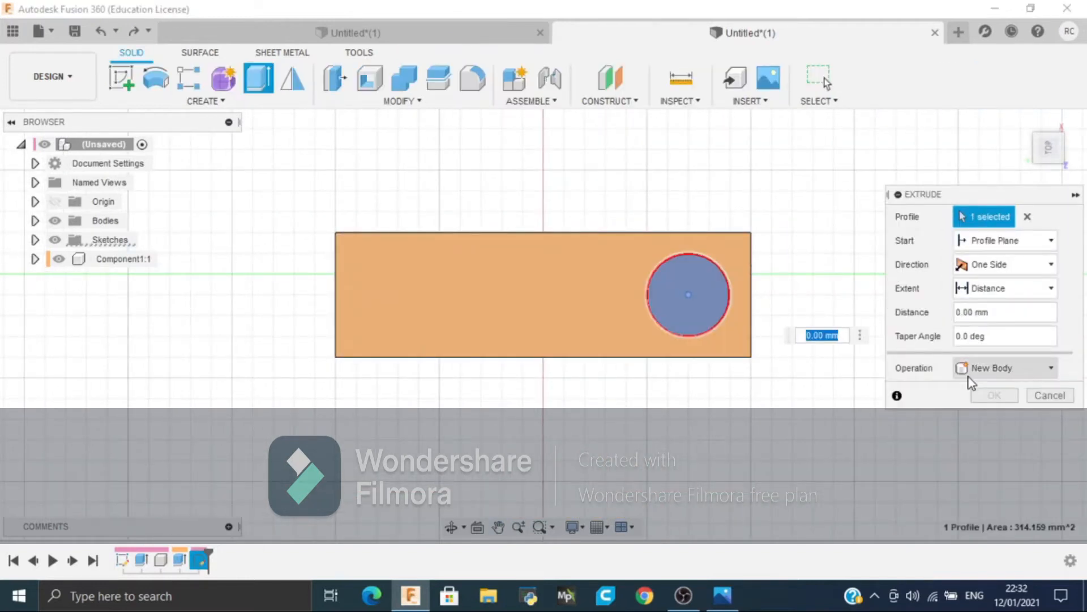
text(5)
click(984, 368)
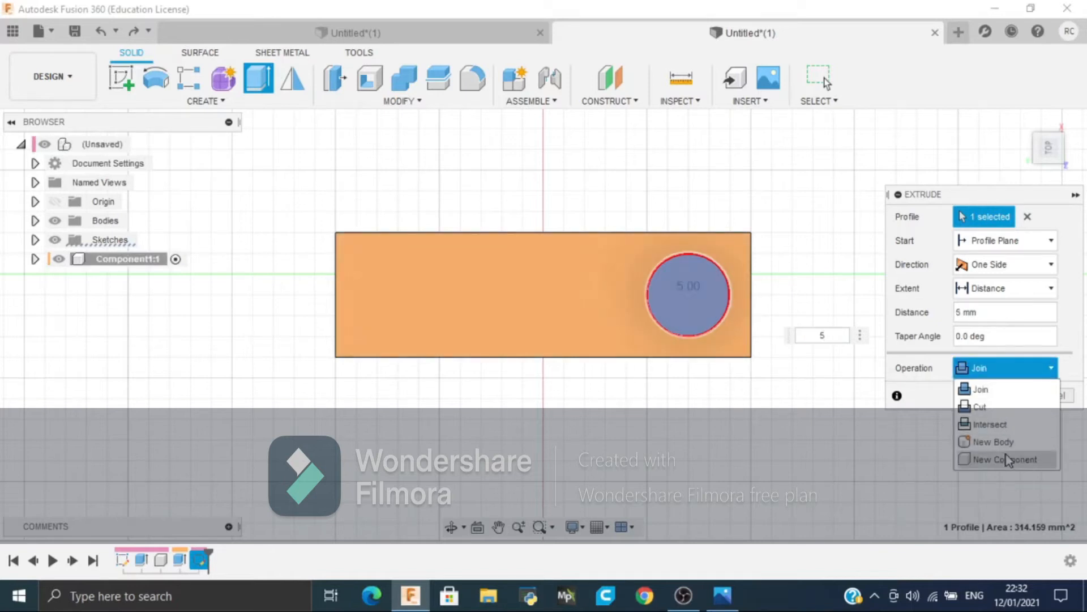
click(1007, 459)
click(988, 395)
Consult the Camera.png drawing in Photos for the dimensions and position of the raised centre block
mouse_move(789, 393)
shift+middle_down()
mouse_move(772, 340)
mouse_move(789, 364)
mouse_move(787, 397)
shift+middle_up()
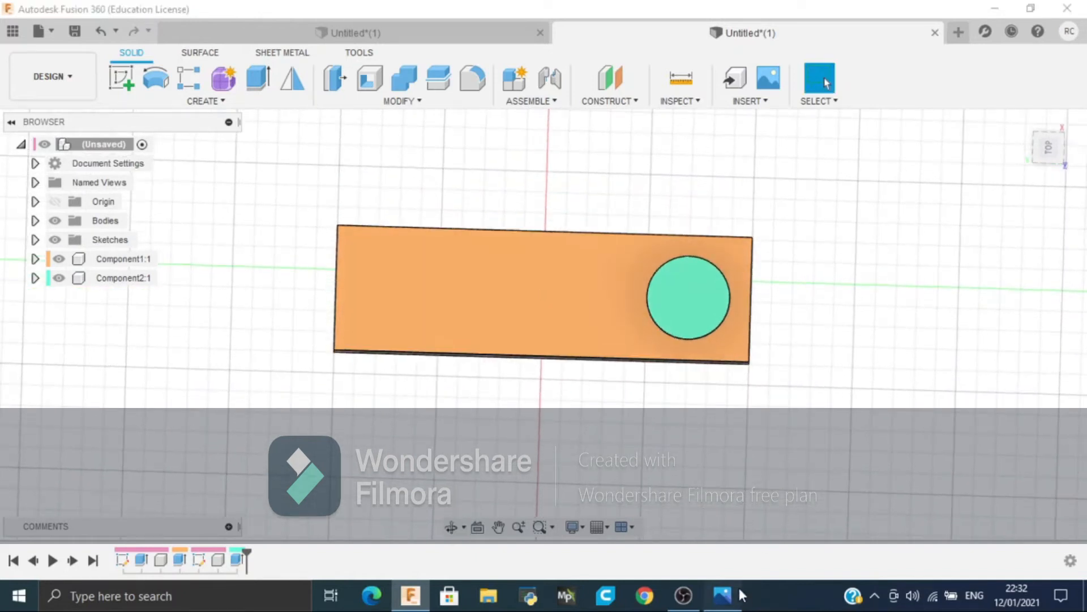
click(730, 583)
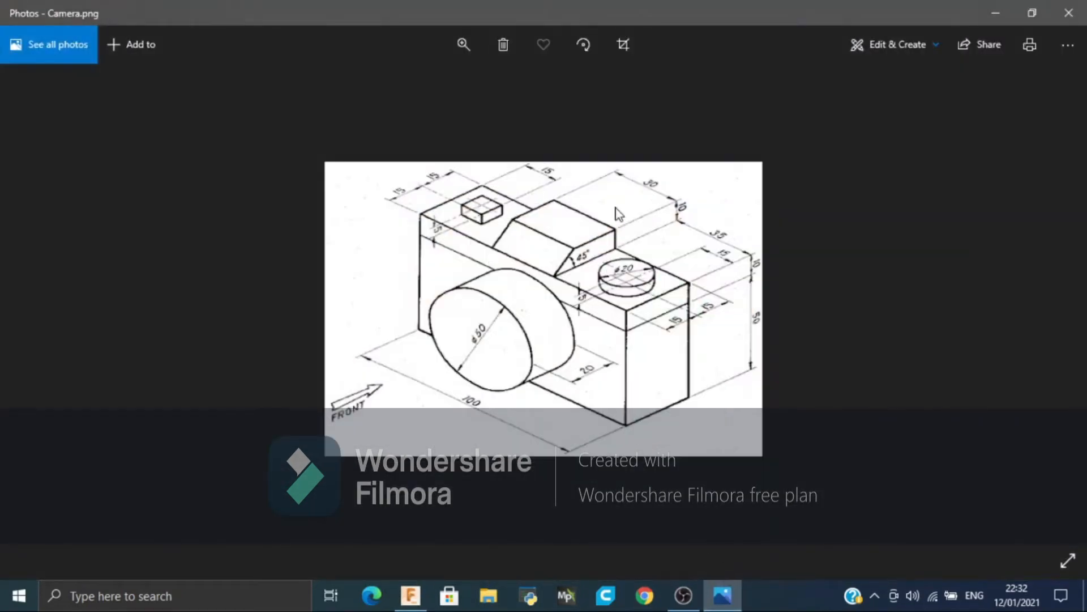
click(733, 595)
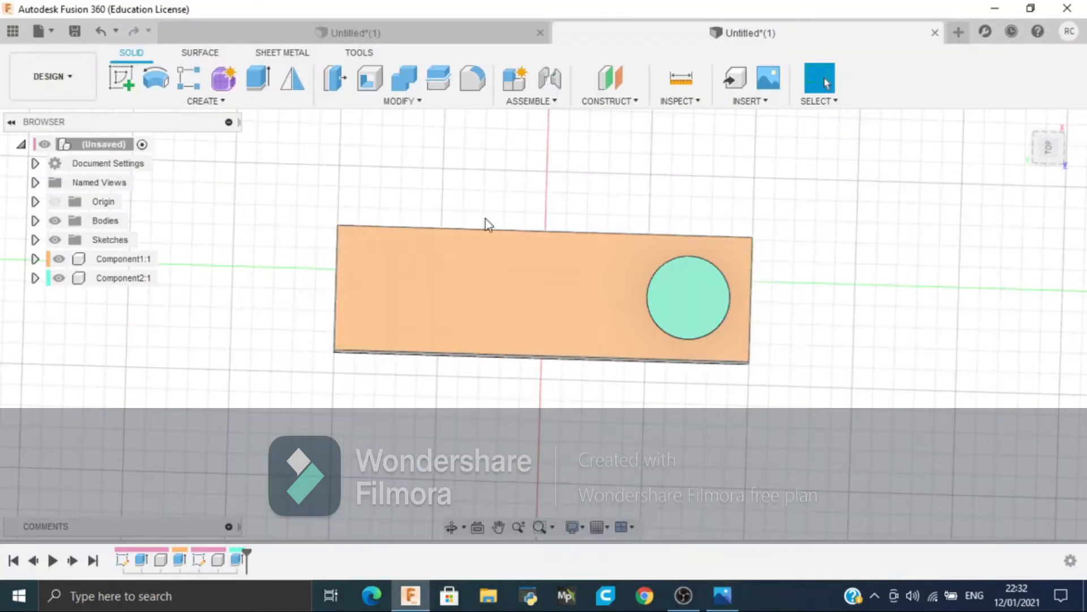
Start a sketch on the slab's top face and draw a 30 by 30 mm rectangle spanning the slab's full width beside the dial
shift+middle_drag(624, 345, 630, 338)
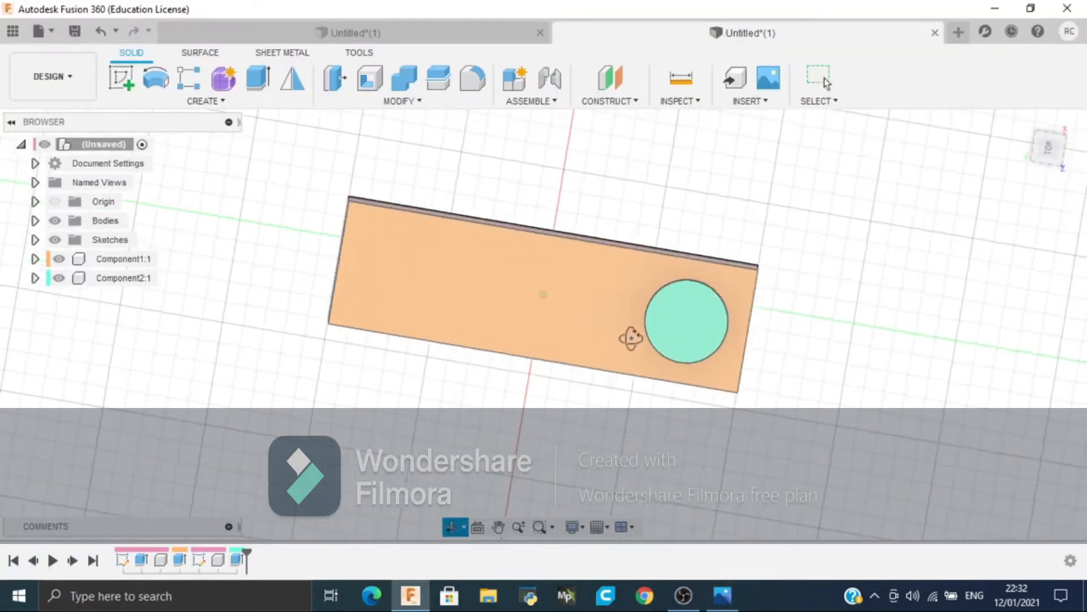
click(597, 294)
click(1054, 152)
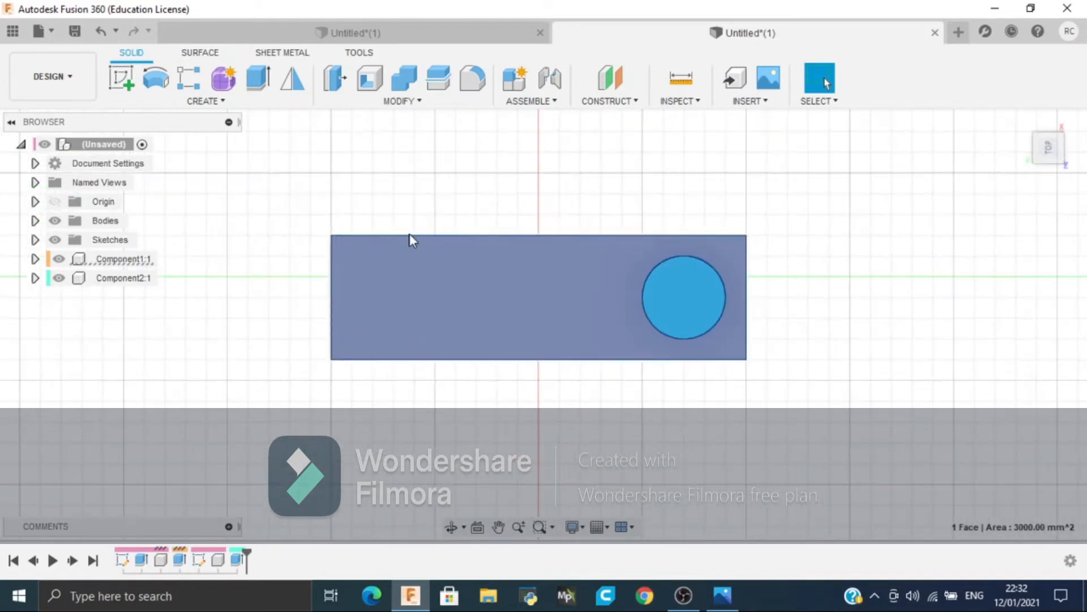
click(111, 80)
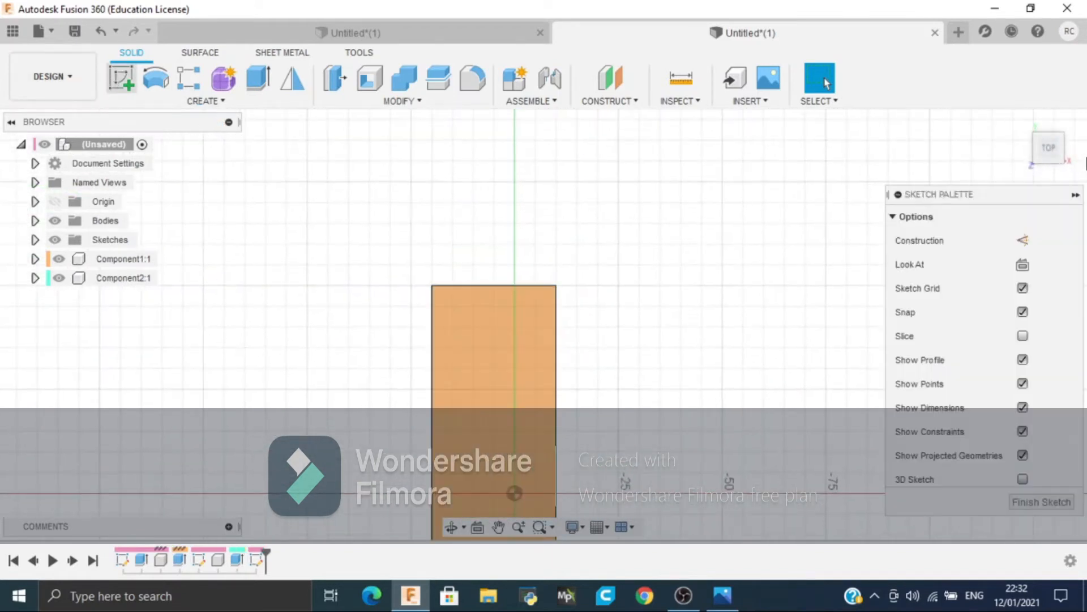
click(1068, 119)
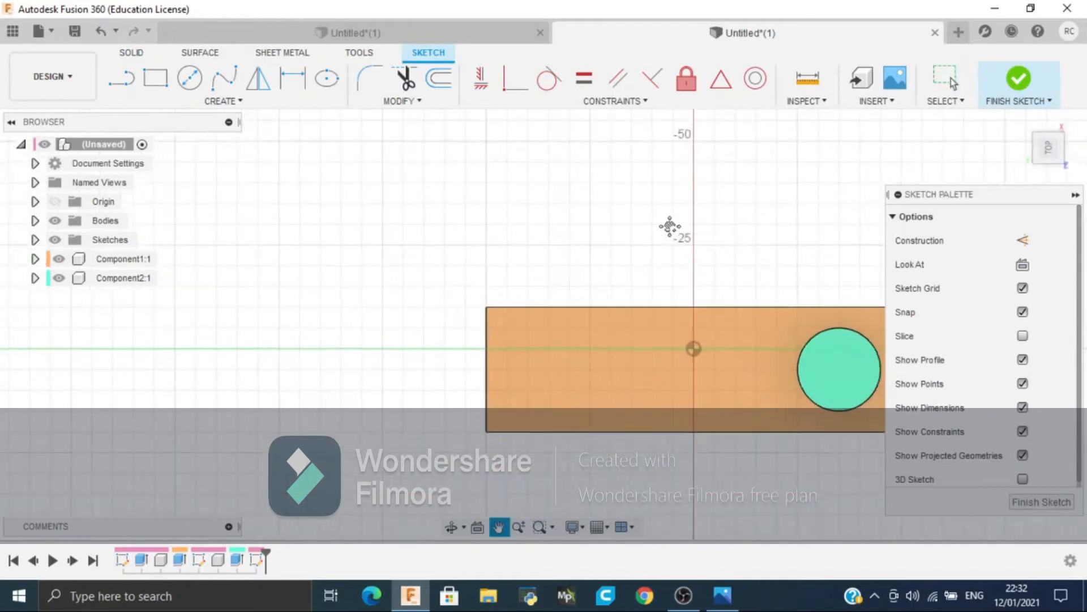
click(146, 79)
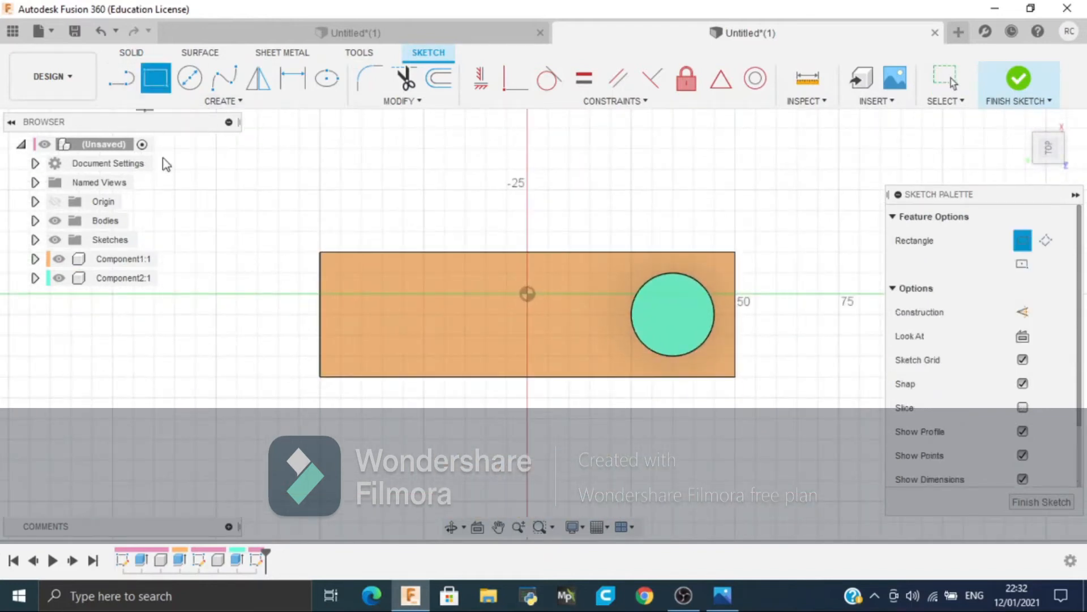
click(508, 252)
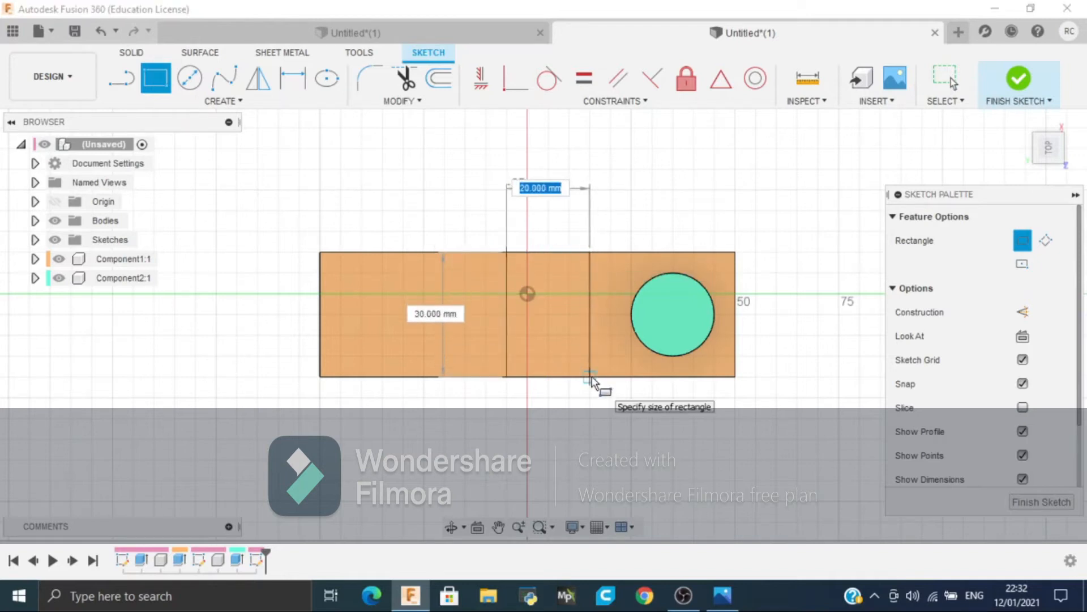
text(30)
key(Tab)
text(0)
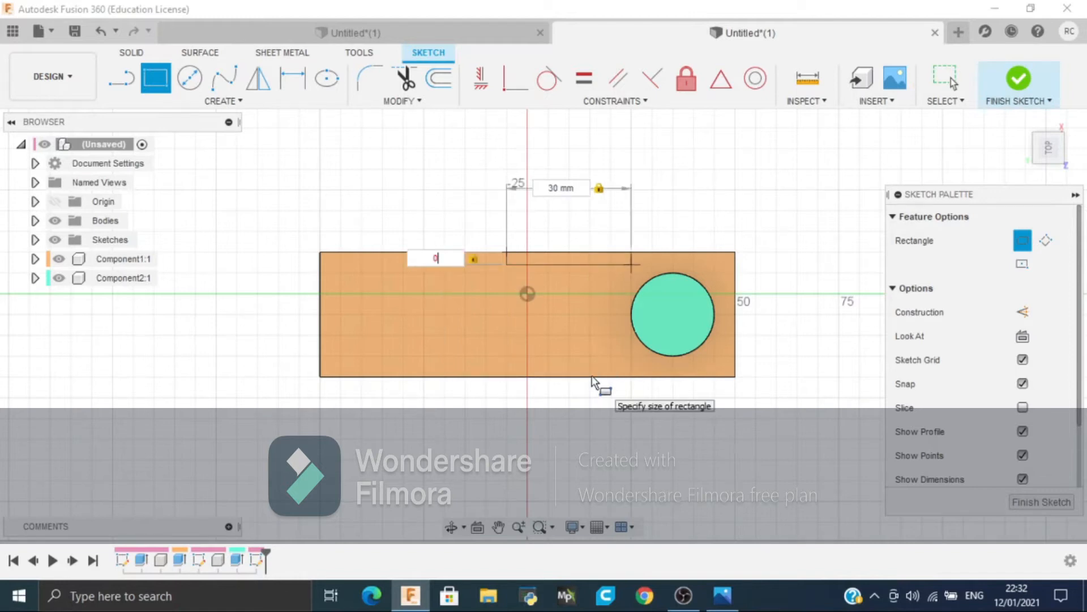
text(30)
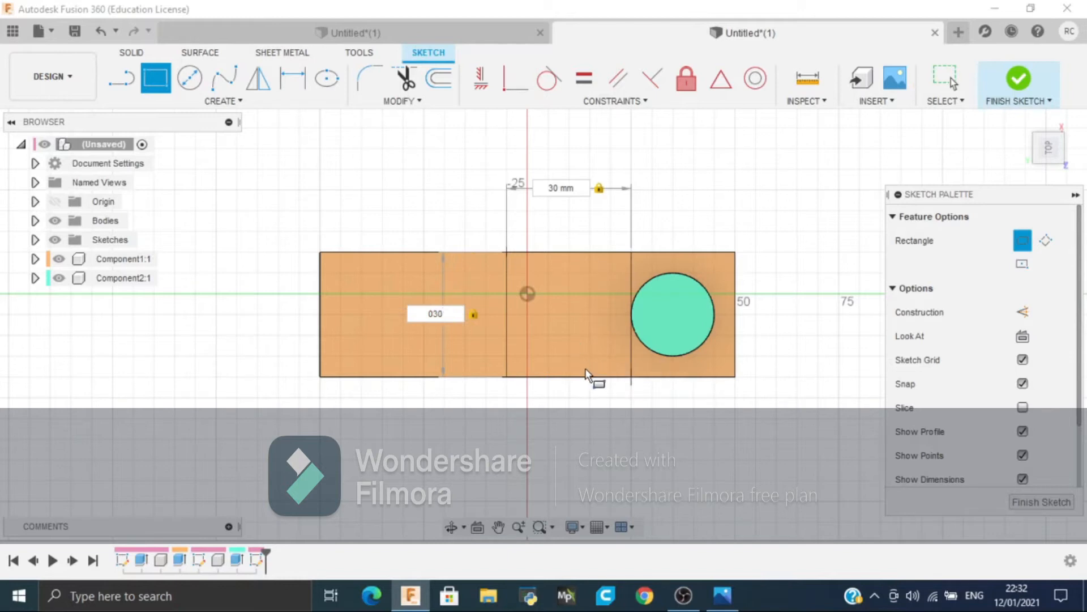
key(Return)
key(Return)
Dimension the square's dial-side edge 35 mm from the slab's short edge nearest the dial
key(d)
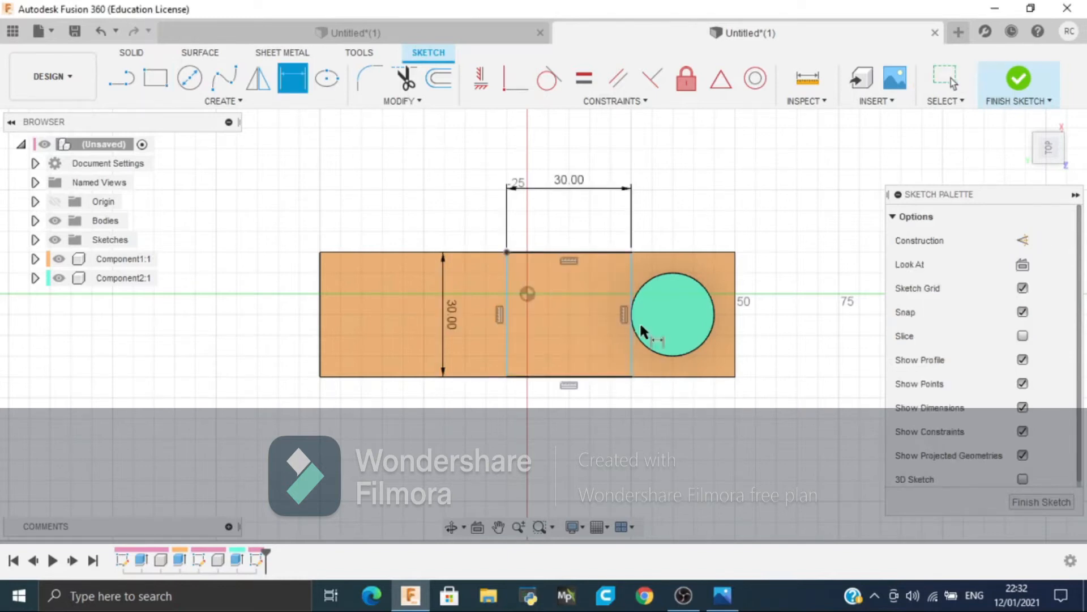
click(633, 363)
click(737, 341)
click(737, 205)
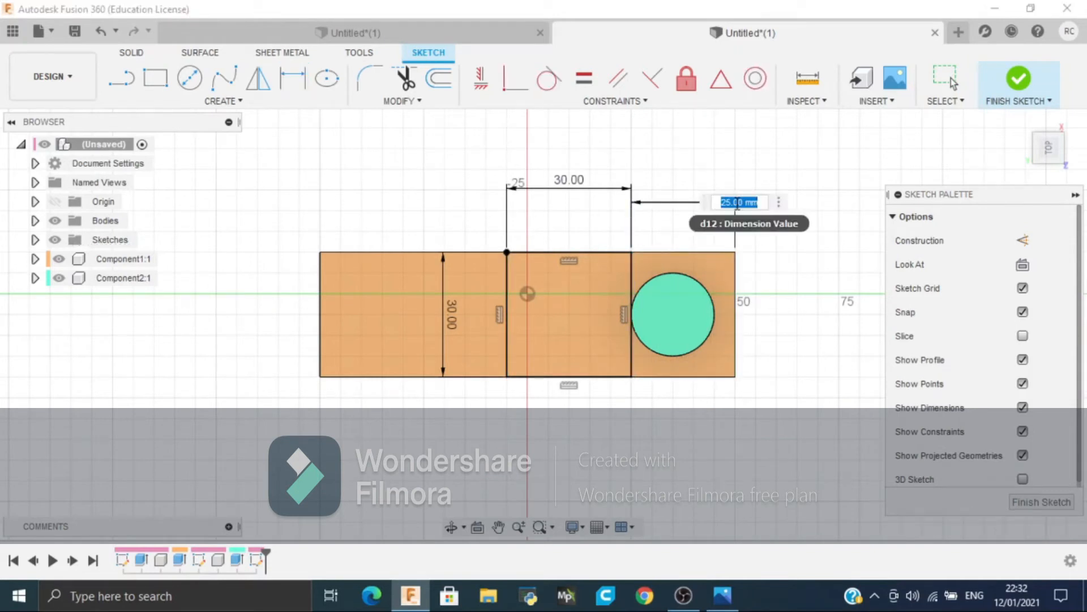
key(Return)
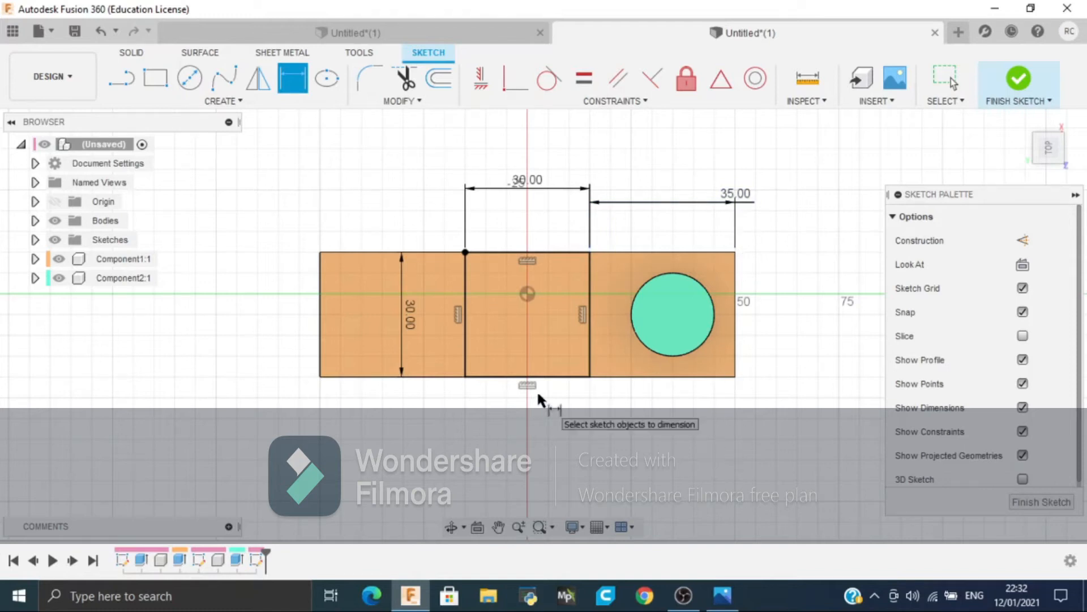
Consult the Camera.png drawing and extrude the square profile 10 mm upward as a new component
key(e)
click(529, 318)
click(529, 318)
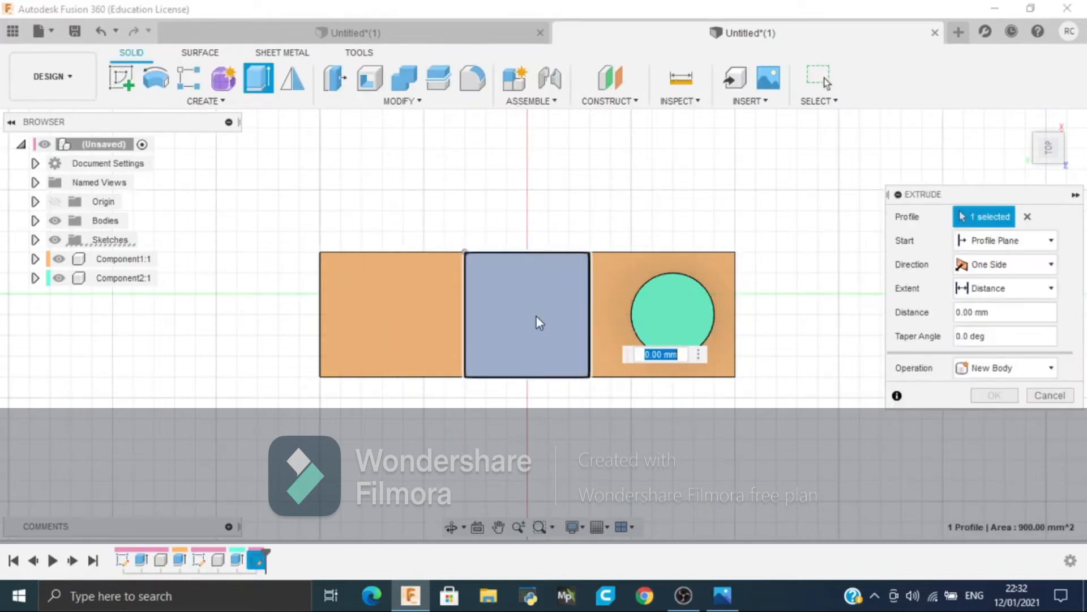
click(718, 594)
click(718, 595)
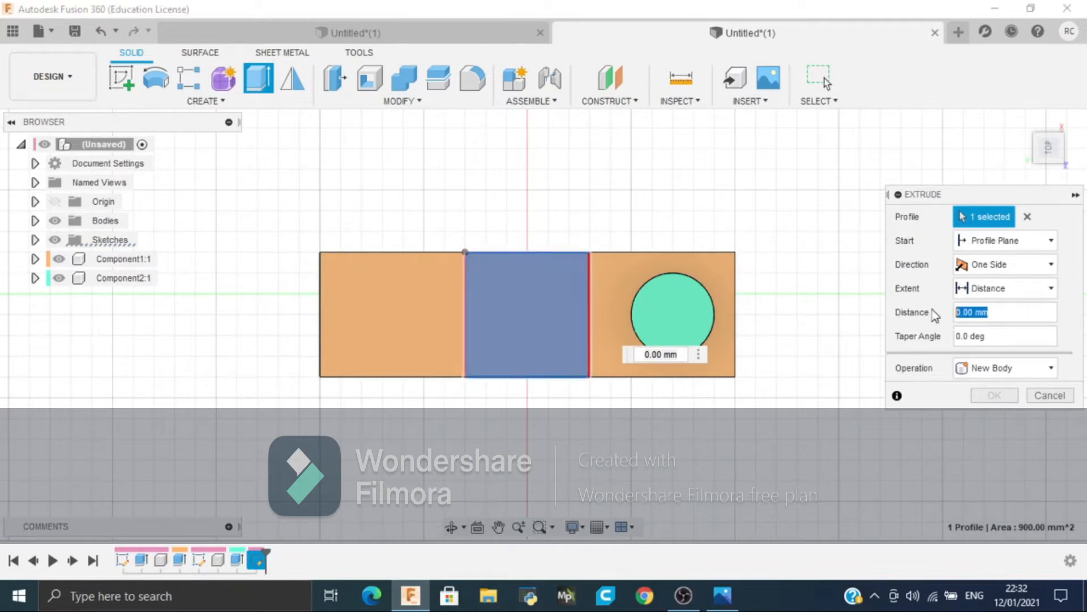
text(0)
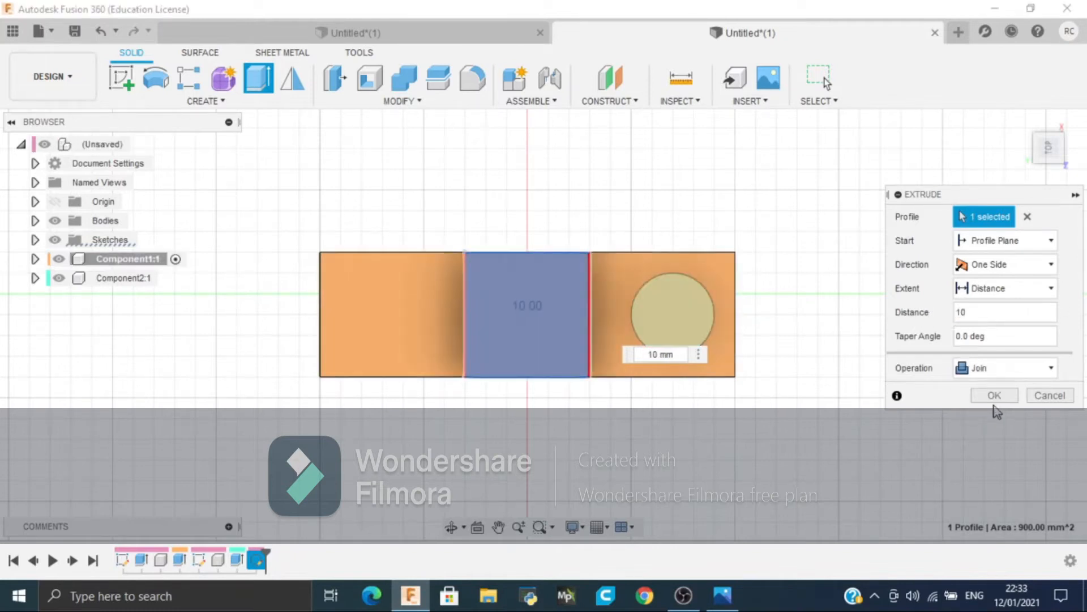
click(996, 370)
click(1007, 459)
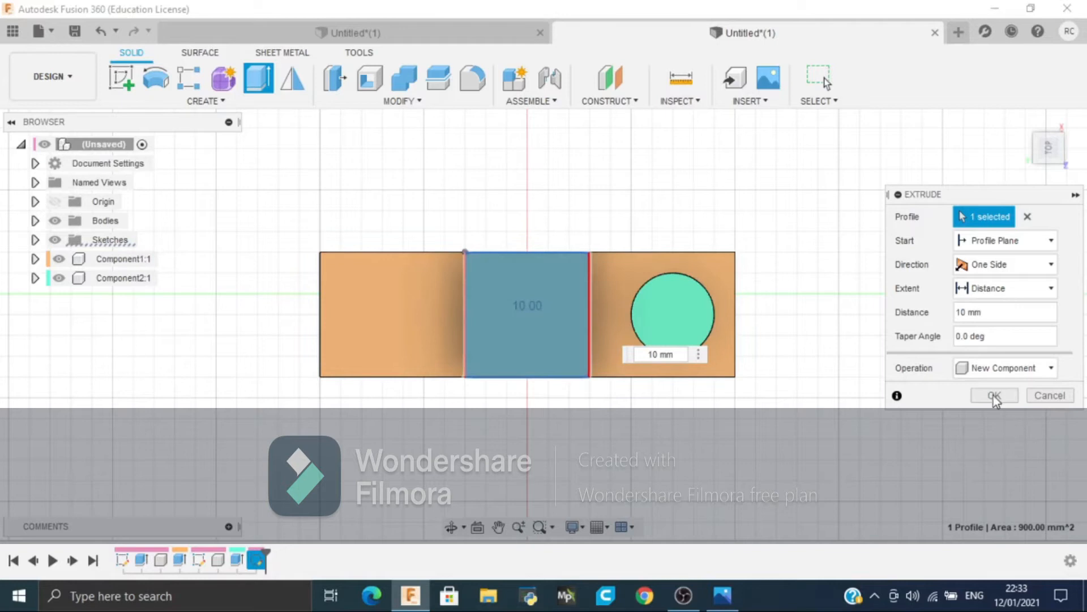
click(995, 396)
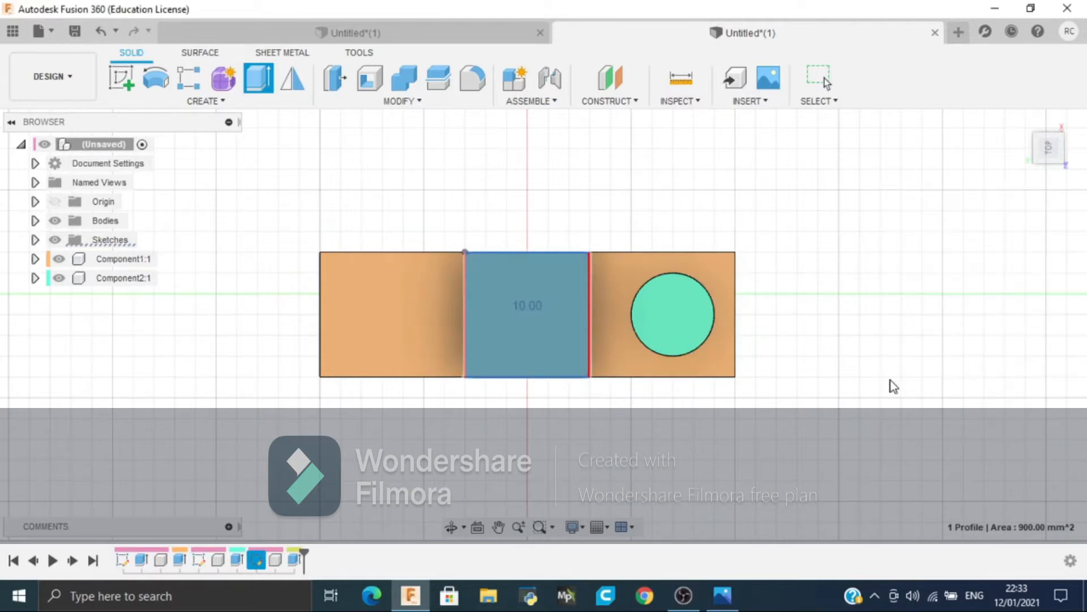
Start a sketch on the raised block's face towards the dial and draw a 45° line from its lower corner to the top edge
shift+middle_drag(895, 313, 764, 215)
click(557, 224)
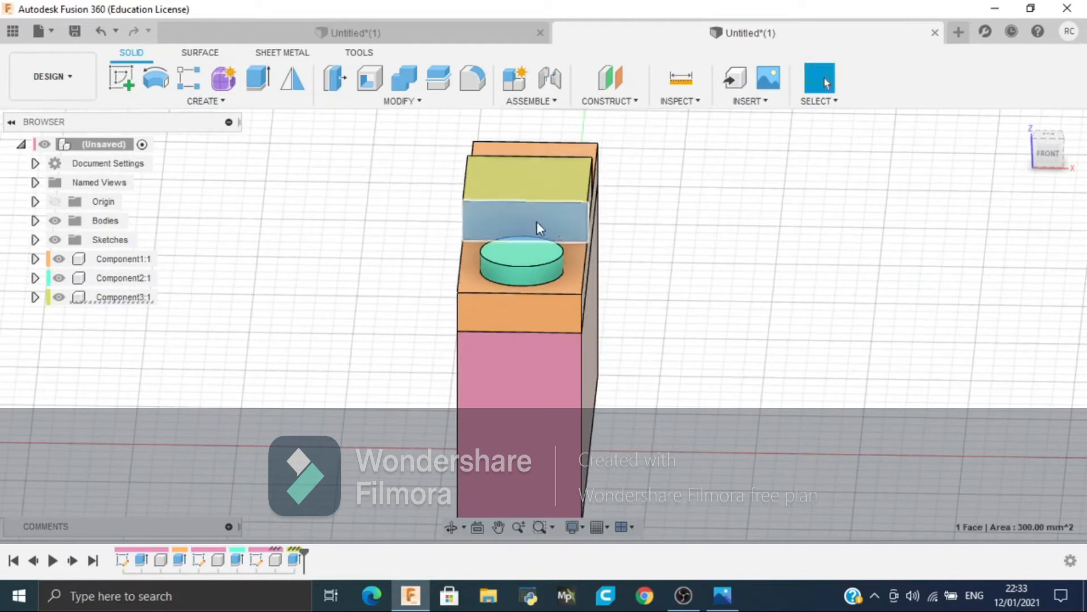
click(115, 84)
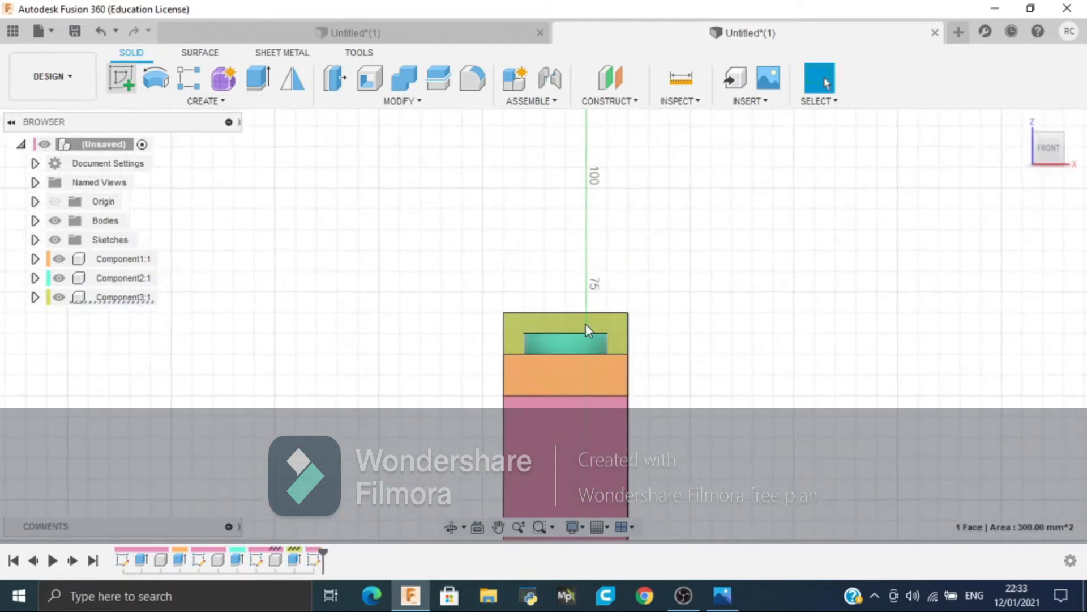
scroll(530, 311, up, 3)
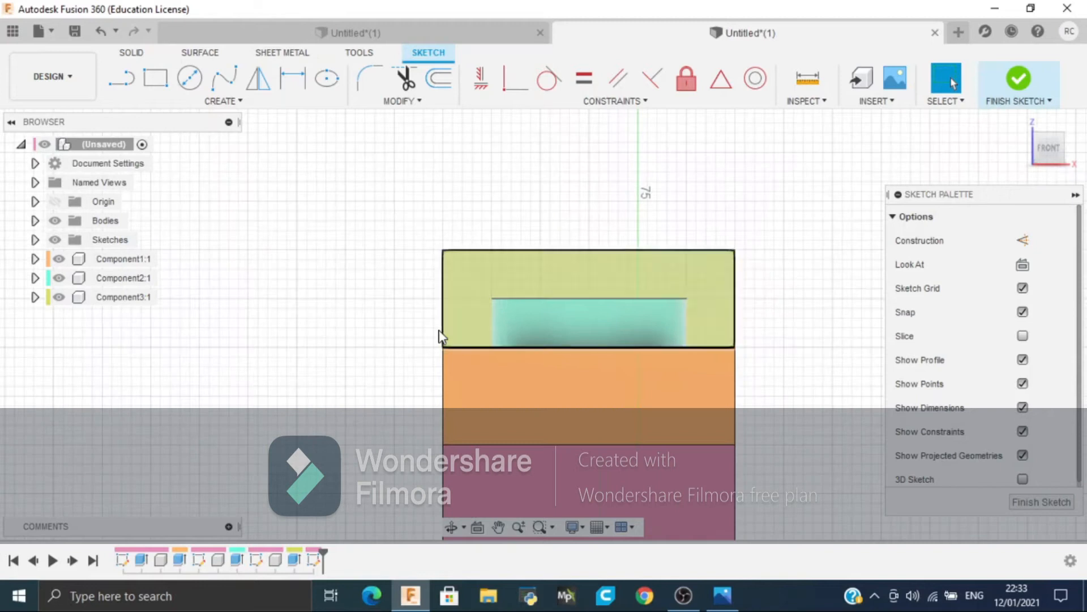
key(l)
click(443, 347)
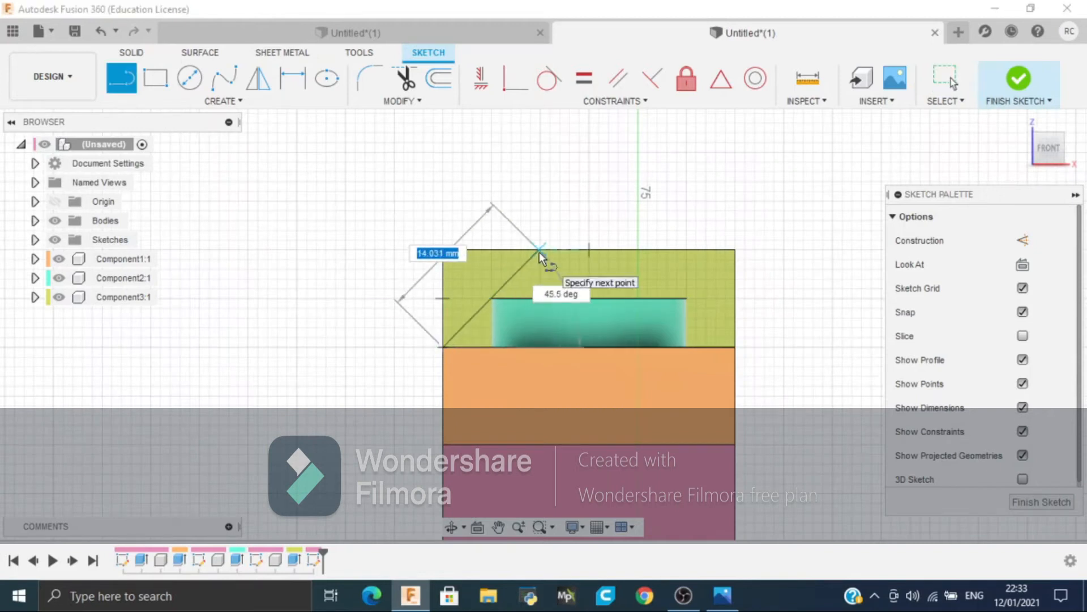
key(Tab)
text(45)
key(Tab)
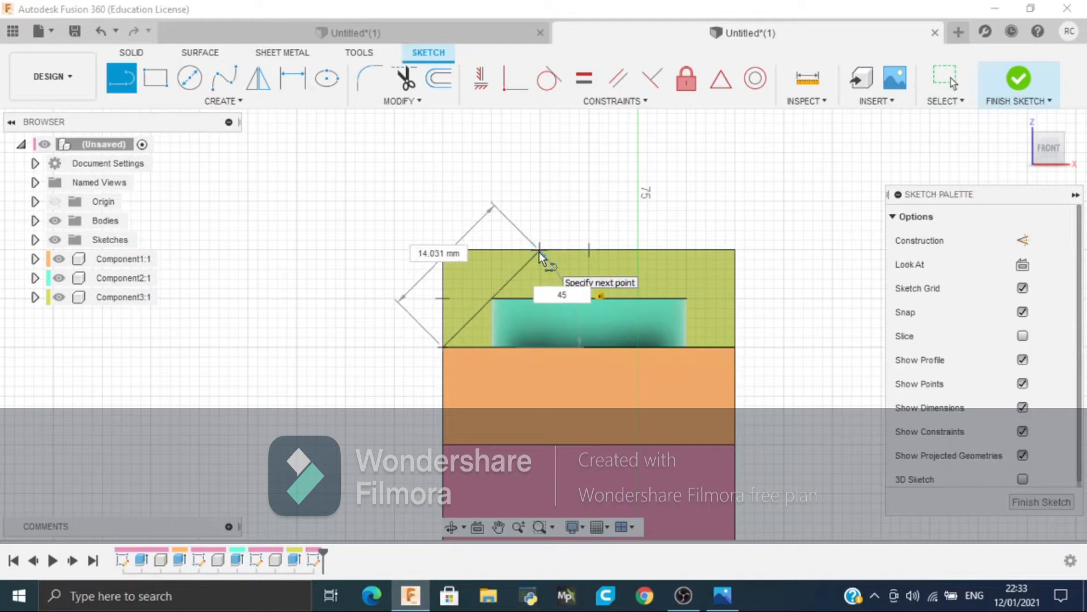
click(539, 252)
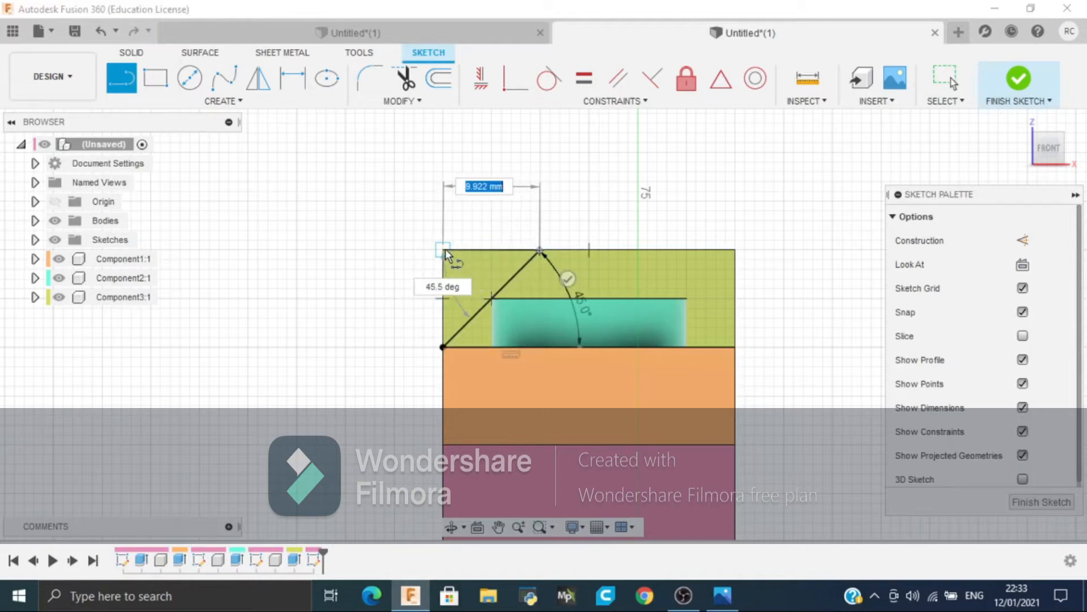
Close the corner triangle with a vertical line along the face's side edge and a line along its top edge
double_click(442, 249)
click(443, 347)
double_click(442, 250)
click(443, 249)
click(540, 251)
Try to cut the triangular profile about 63 mm back through the raised block, and undo the cut
key(e)
click(477, 282)
click(1003, 367)
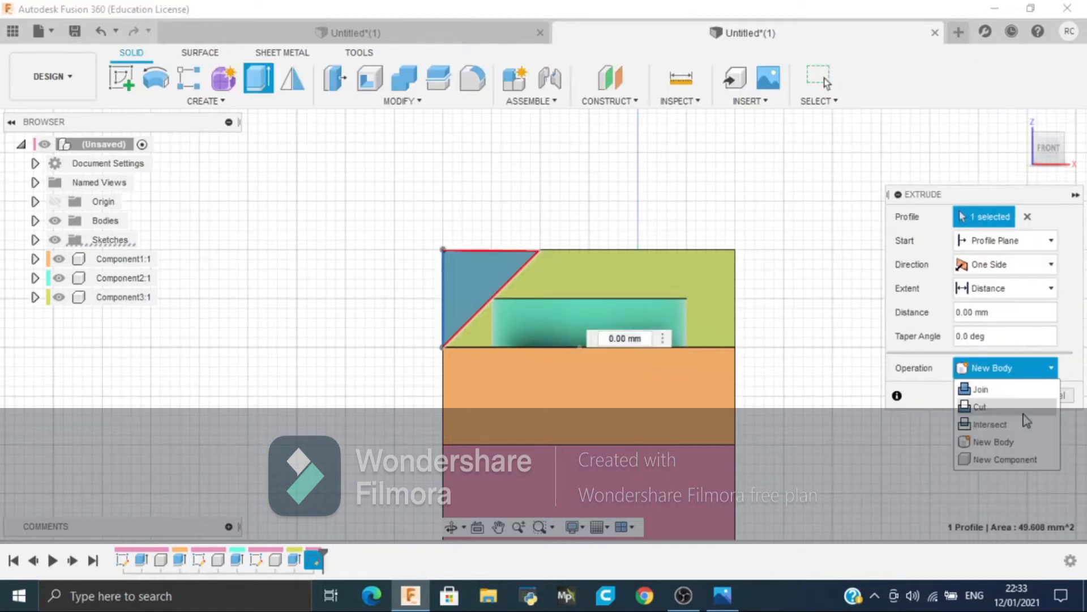
click(1001, 408)
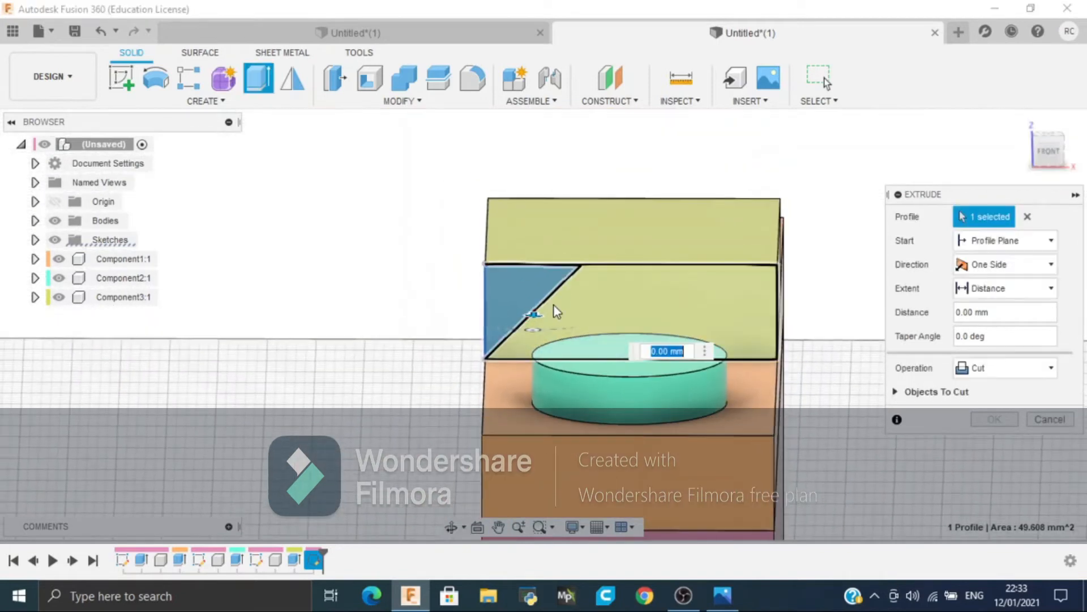
drag(547, 235, 539, 170)
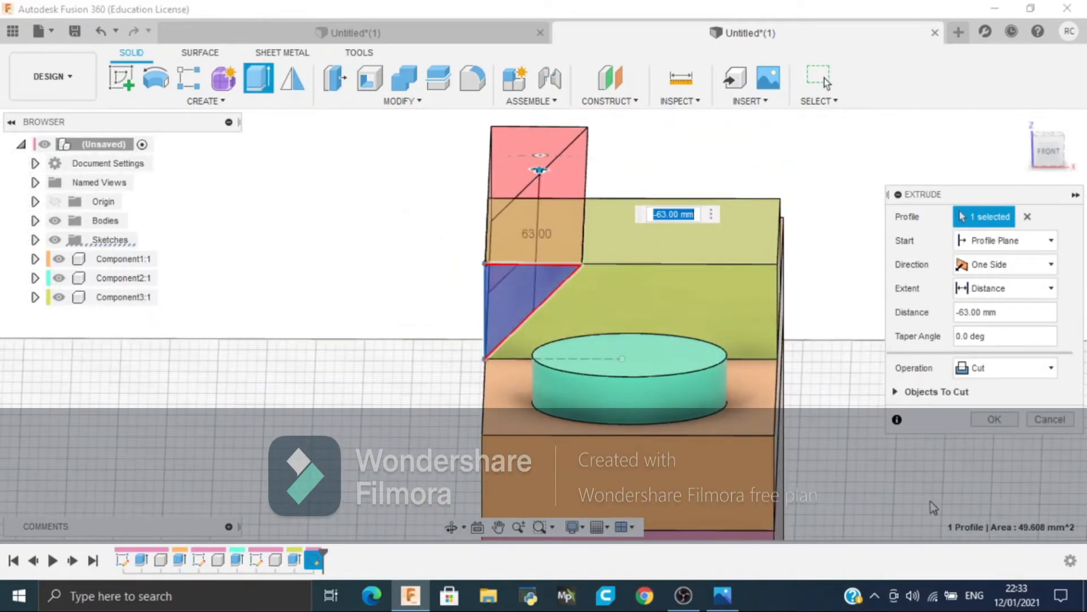
click(995, 419)
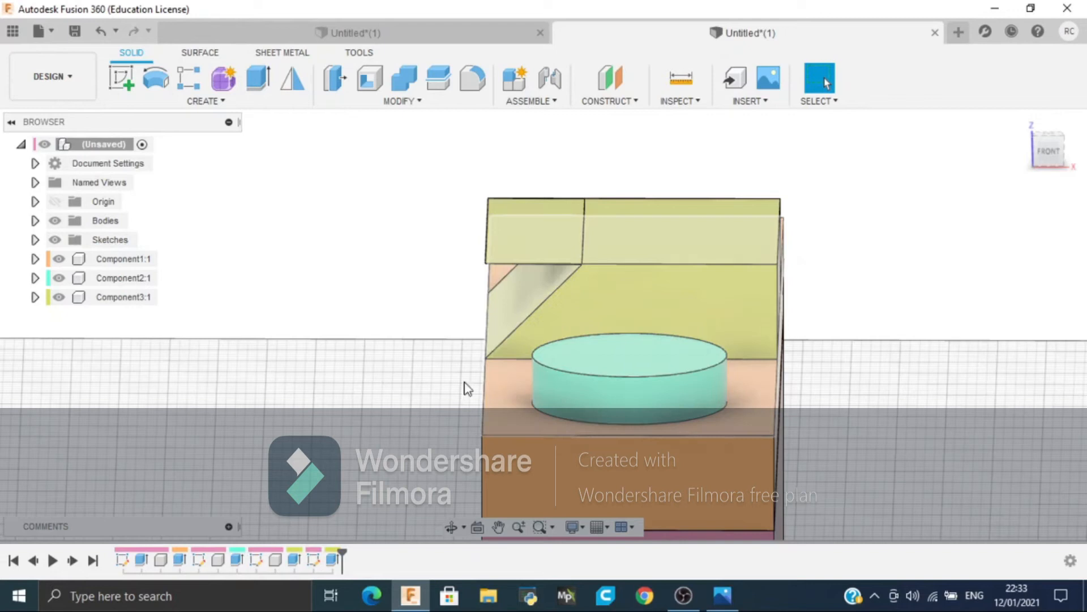
mouse_move(277, 372)
shift+middle_down()
mouse_move(342, 363)
mouse_move(318, 352)
mouse_move(277, 360)
shift+middle_up()
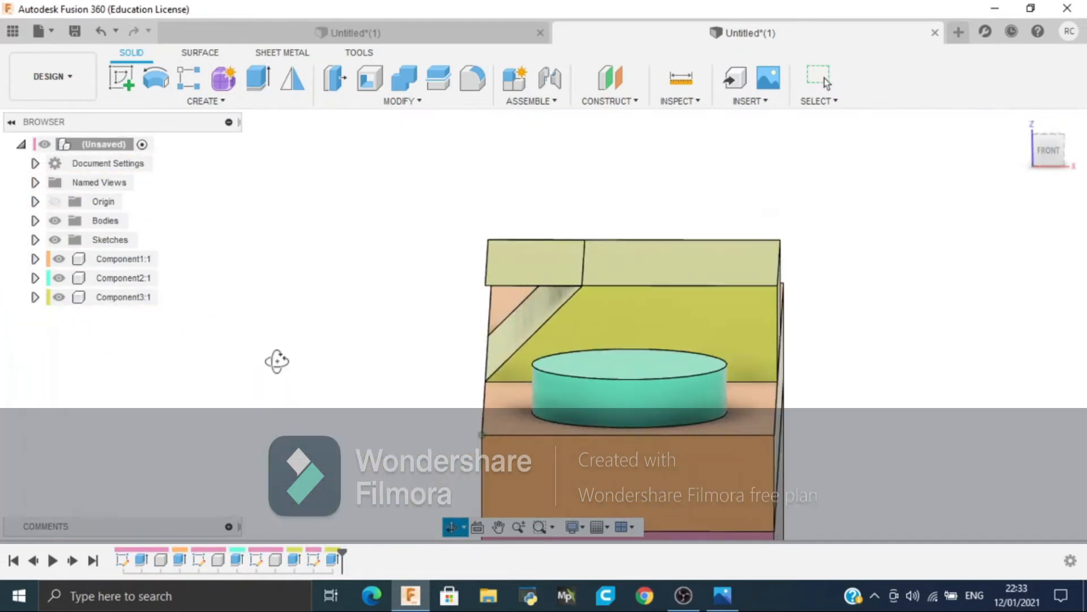
key(ctrl+z)
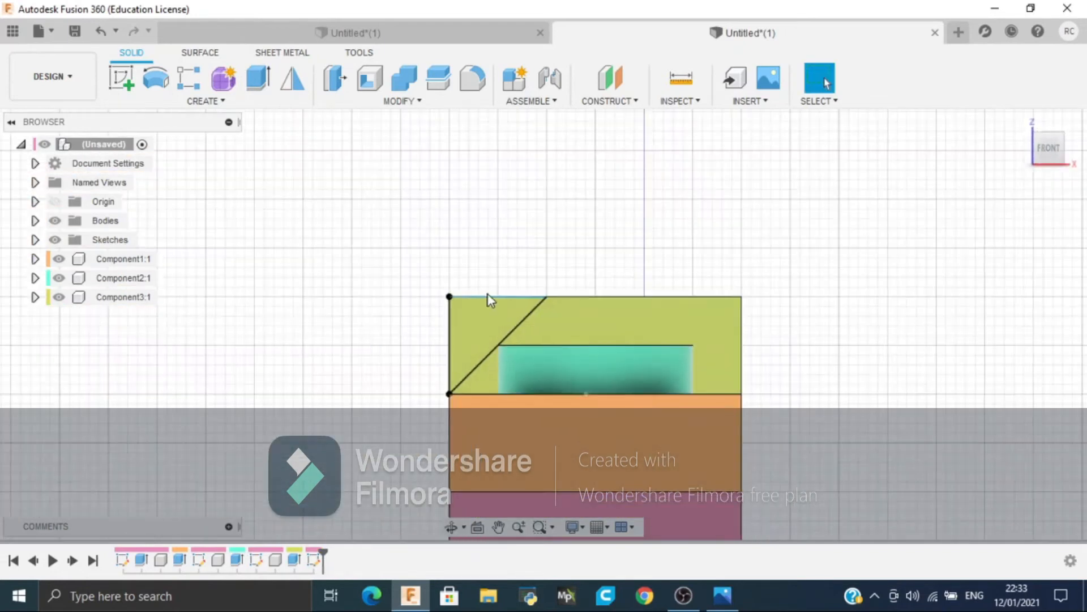
Trim away the triangle's upper line in the block-face sketch
click(489, 298)
key(r)
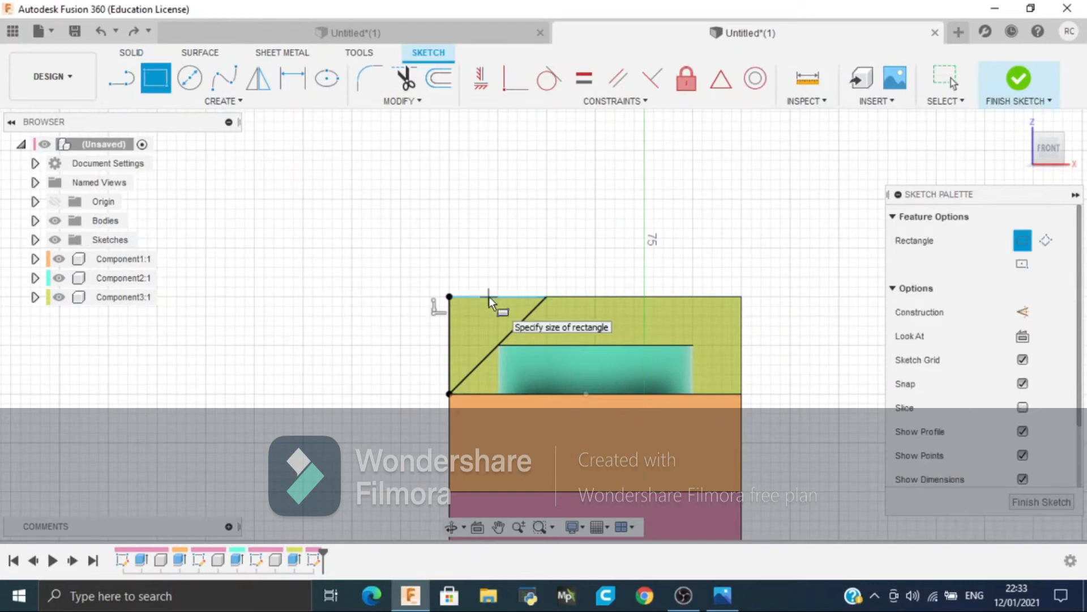
key(Escape)
key(t)
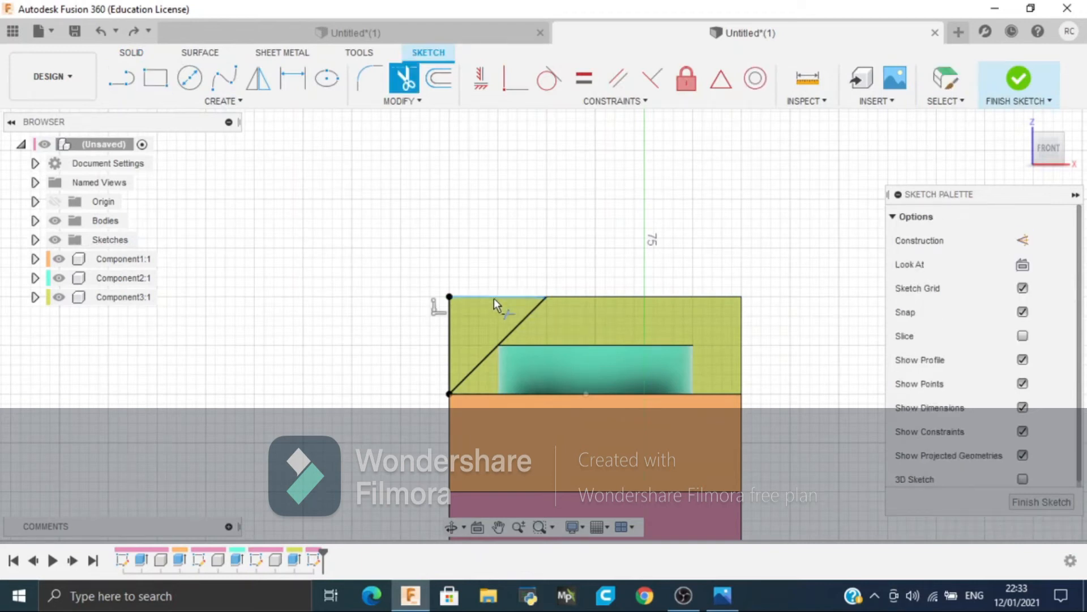
click(494, 298)
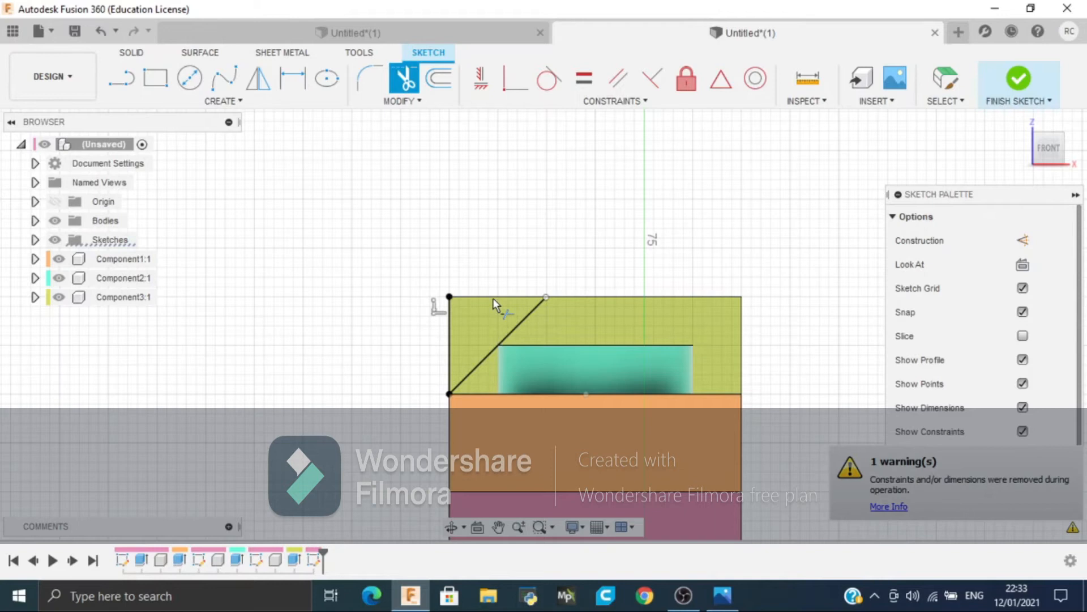
Draw a line along the block face's top edge from its corner to the diagonal's upper end
scroll(493, 298, up, 4)
key(l)
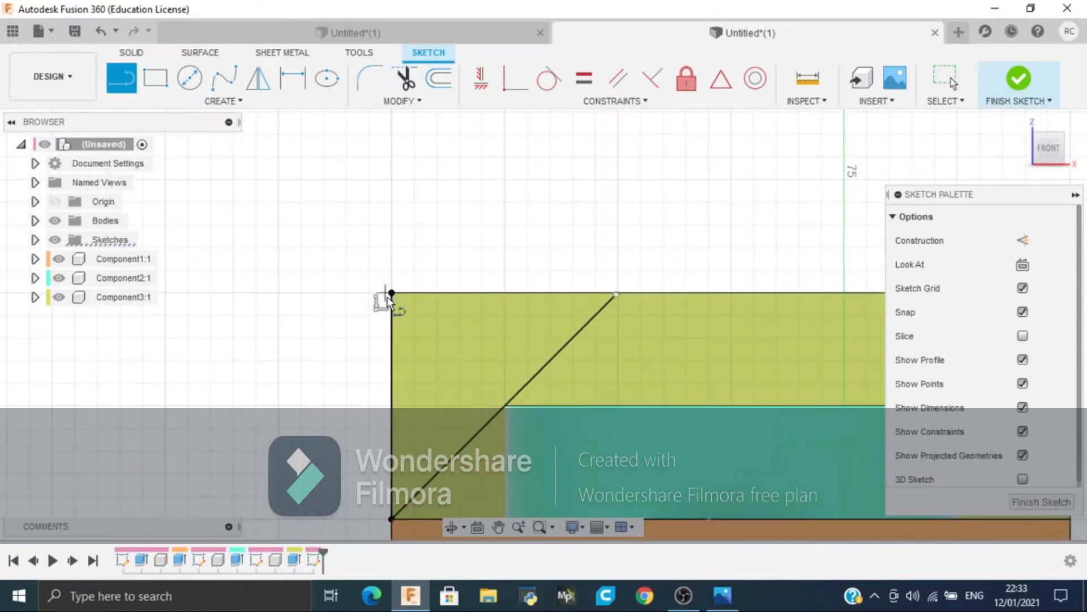
click(392, 293)
double_click(616, 292)
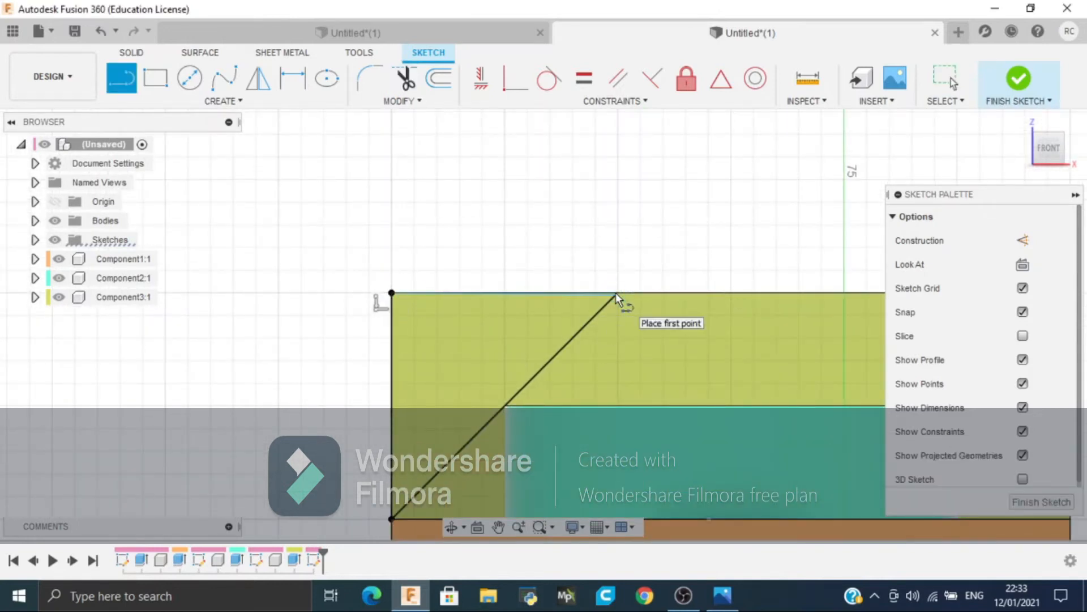
scroll(568, 311, up, 3)
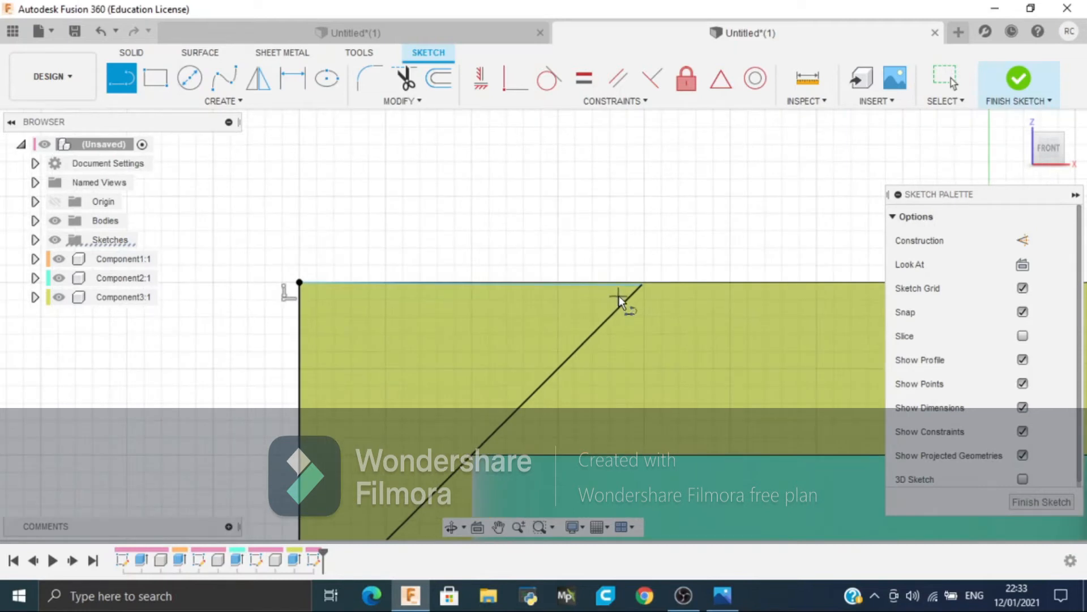
Trim away the triangle's upper line and its diagonal in the block-face sketch
key(Escape)
key(t)
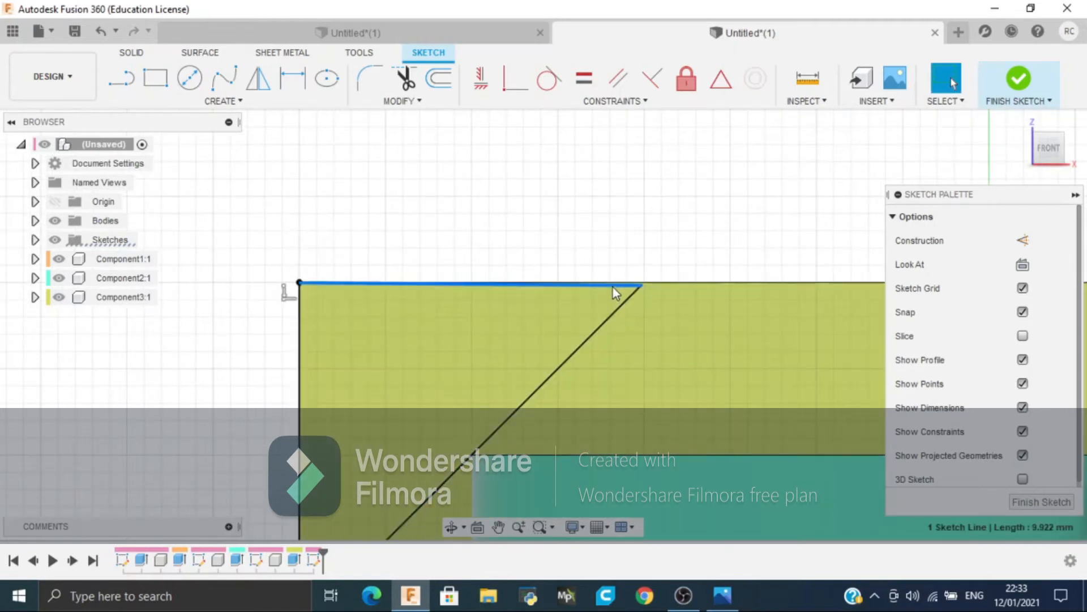
click(612, 287)
click(605, 316)
scroll(573, 332, down, 1)
Draw a line at 45° from the block face's lower corner up to its top edge
key(l)
scroll(573, 337, down, 2)
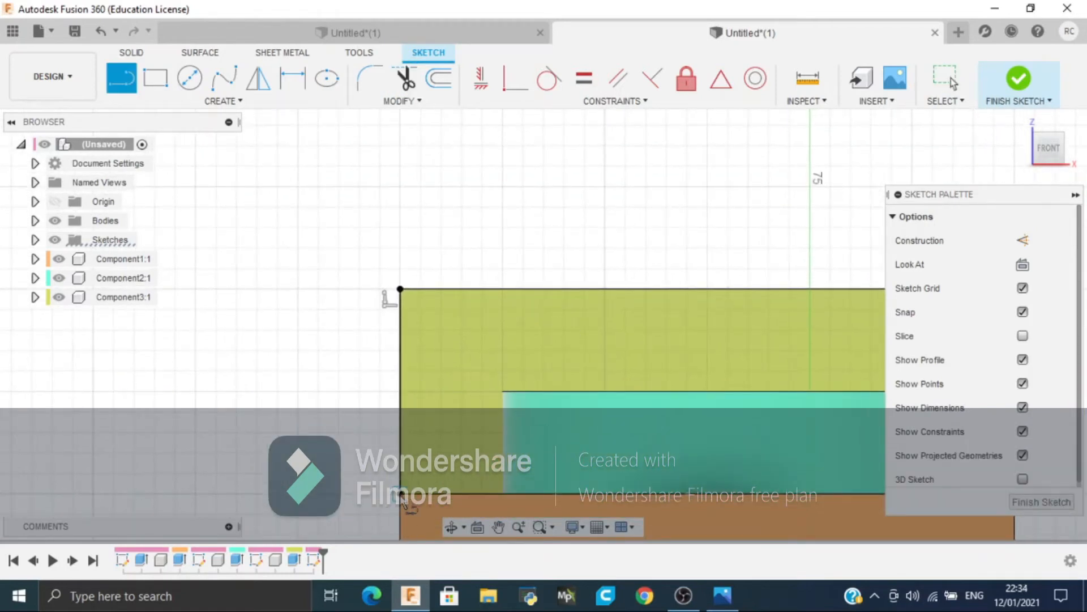
click(402, 495)
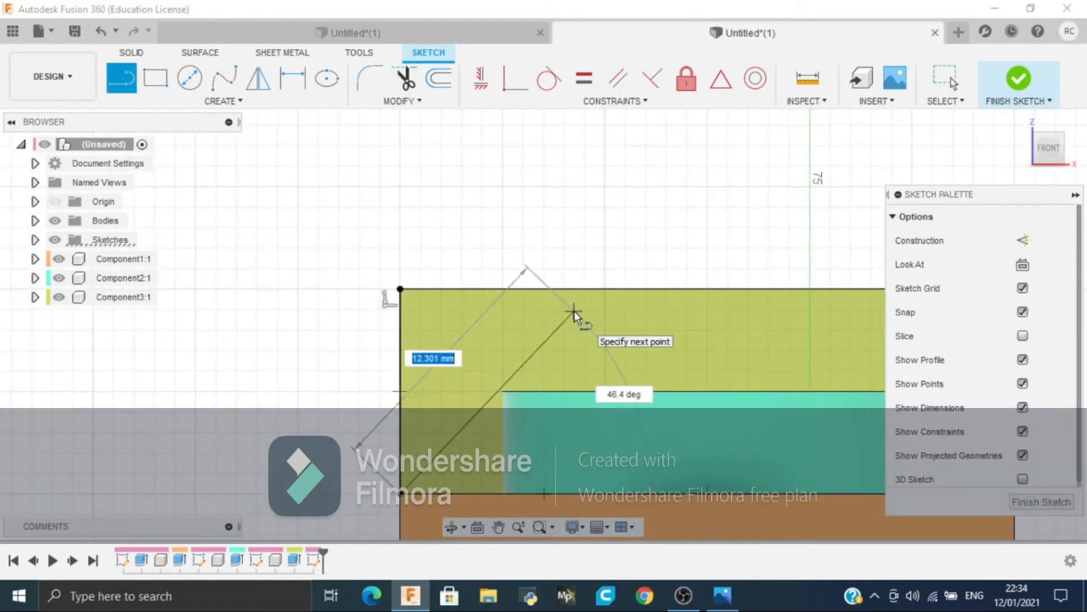
key(Tab)
key(Tab)
click(600, 288)
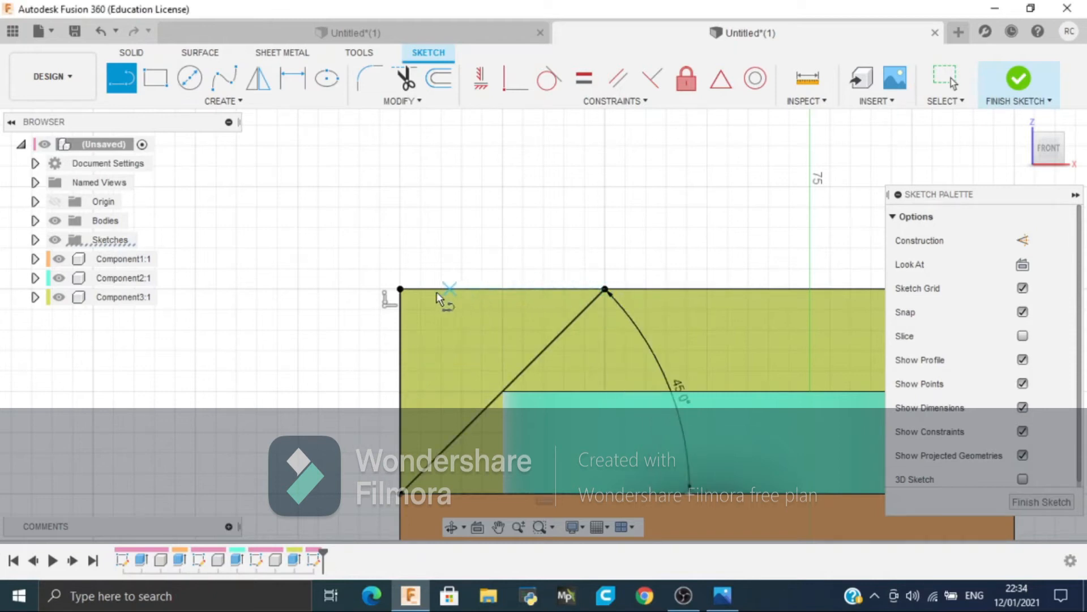
Close the triangle with a line along the top edge from the block's corner to the diagonal's end
click(400, 289)
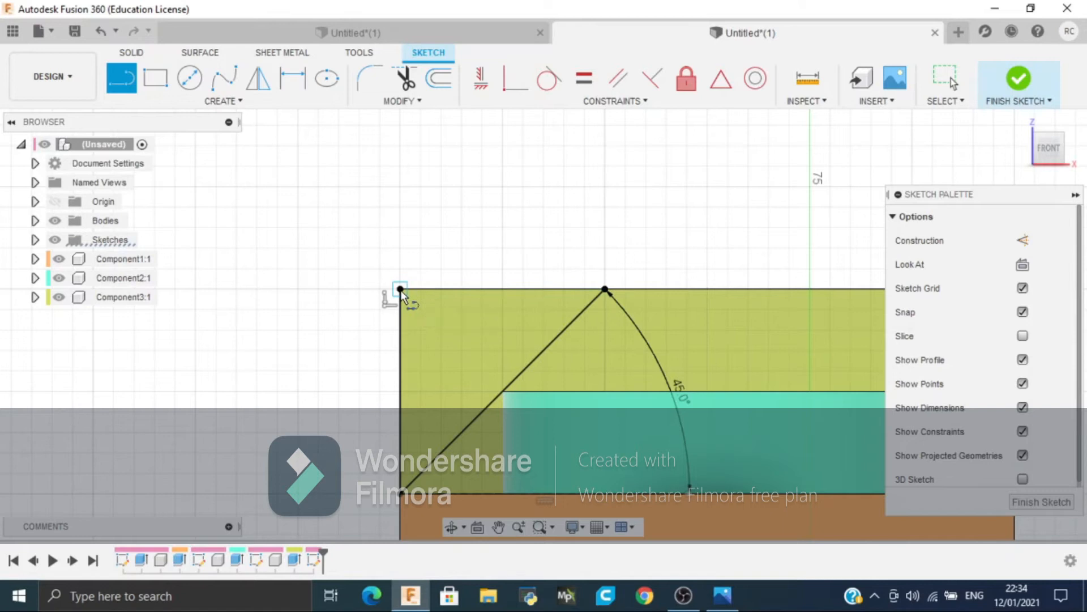
click(604, 288)
key(Escape)
Extrude the triangular profile -40 mm through the raised block as a cut to bevel its side
key(e)
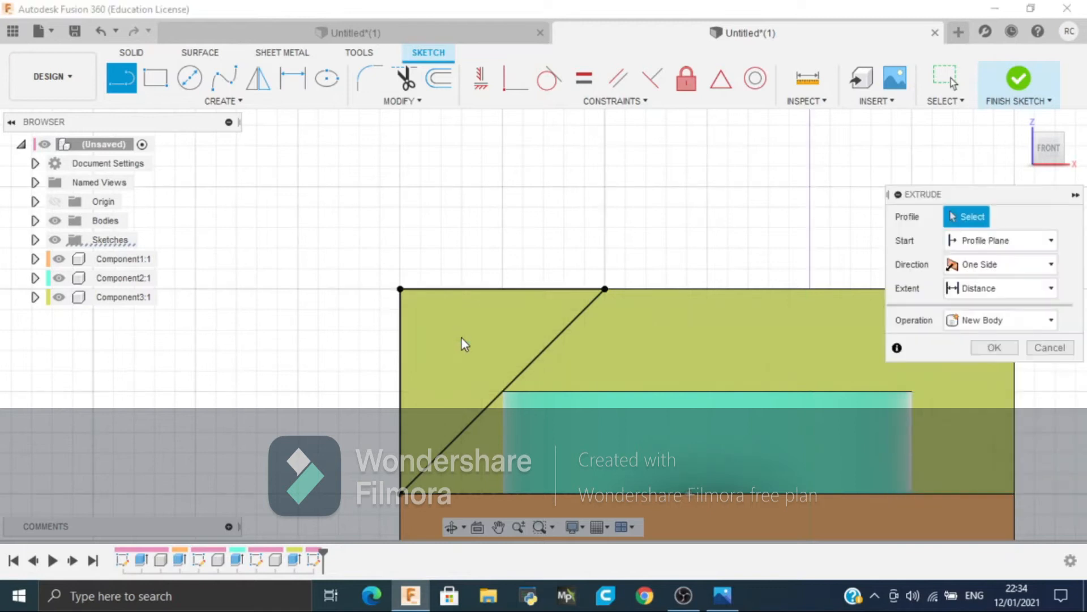
click(477, 367)
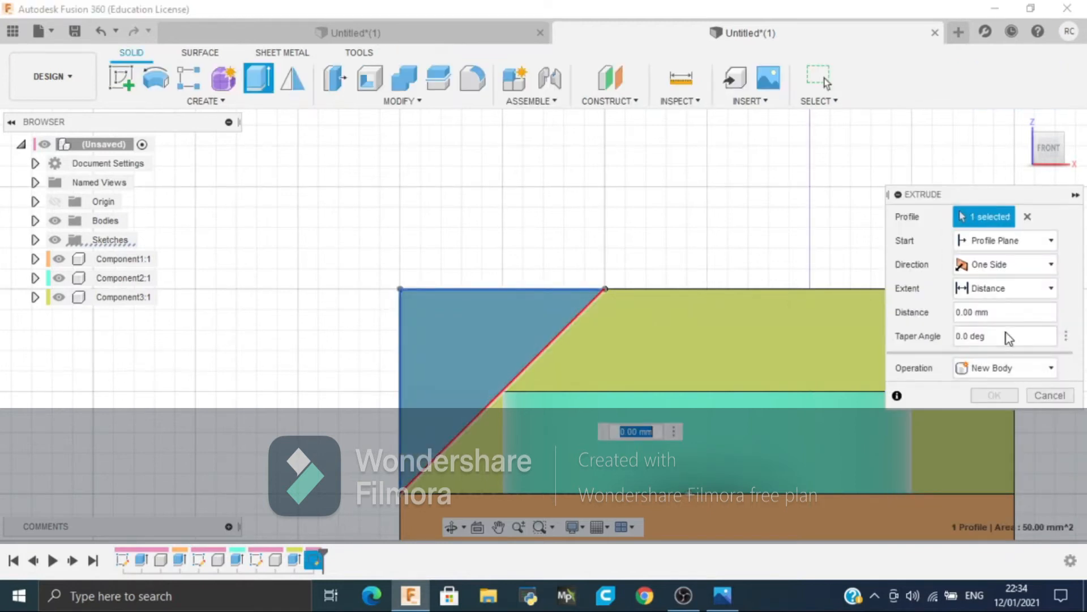
click(1020, 361)
click(1001, 412)
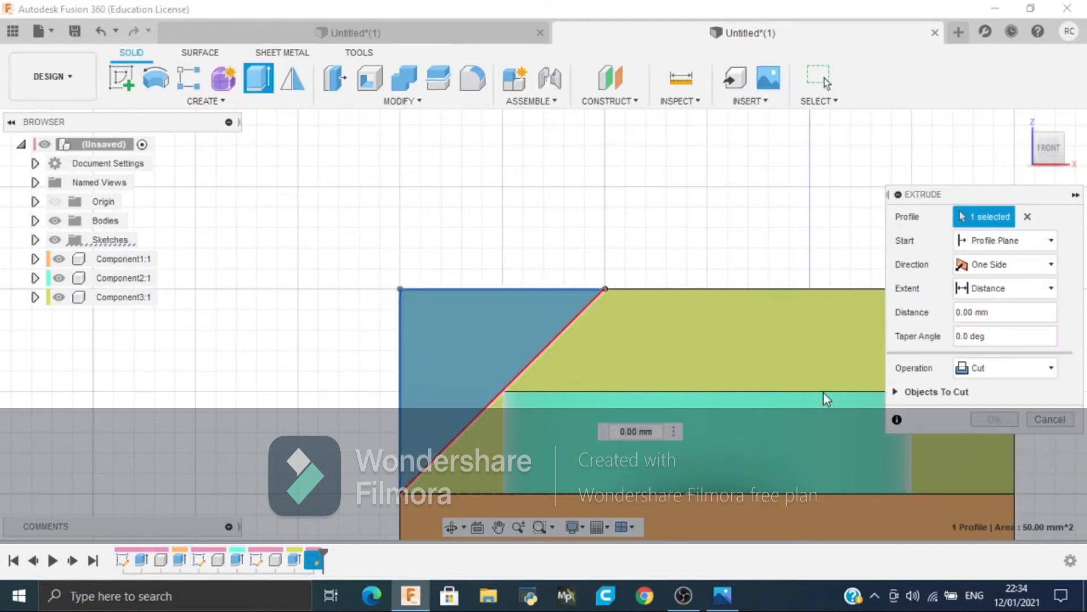
middle_drag(646, 317, 661, 342)
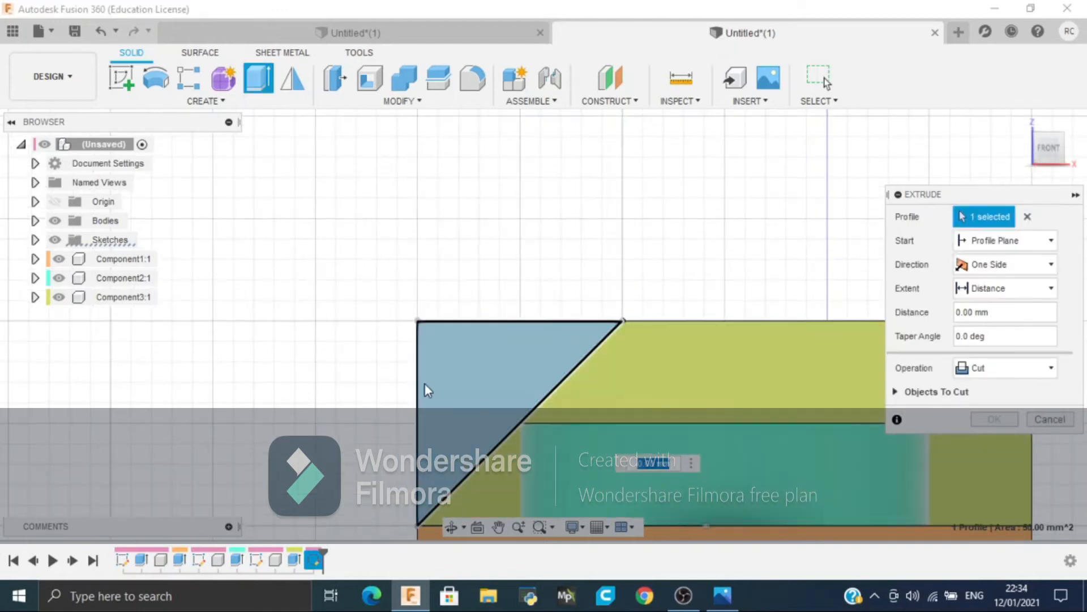
shift+middle_drag(509, 340, 503, 357)
drag(517, 371, 545, 129)
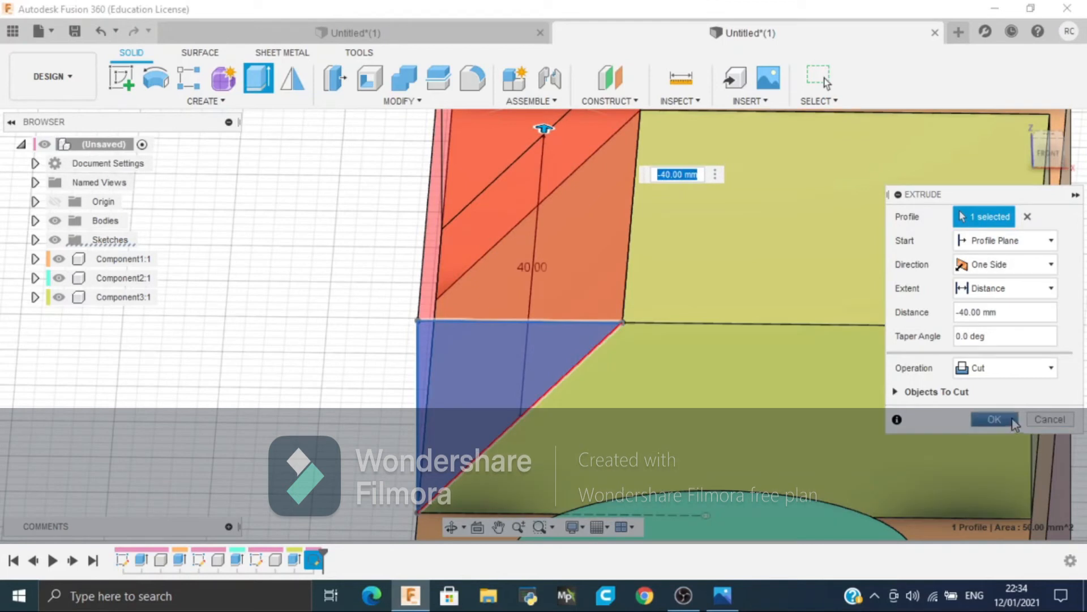
click(994, 419)
Start a sketch on the slab's top face and turn the top view so the slab lies horizontally
shift+middle_drag(781, 405, 419, 474)
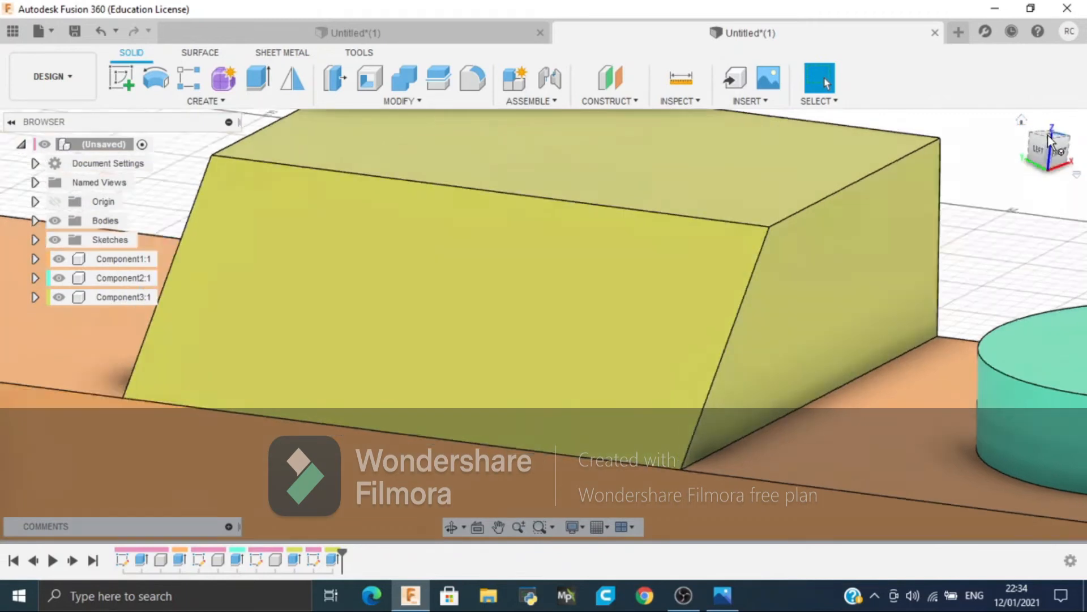
click(1049, 138)
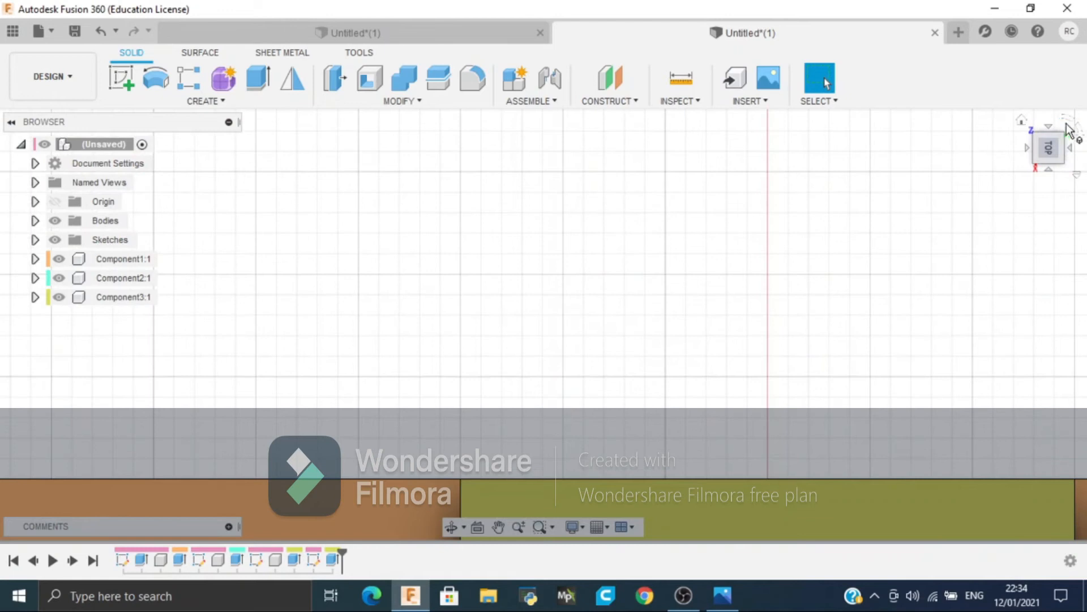
click(1066, 118)
click(1057, 118)
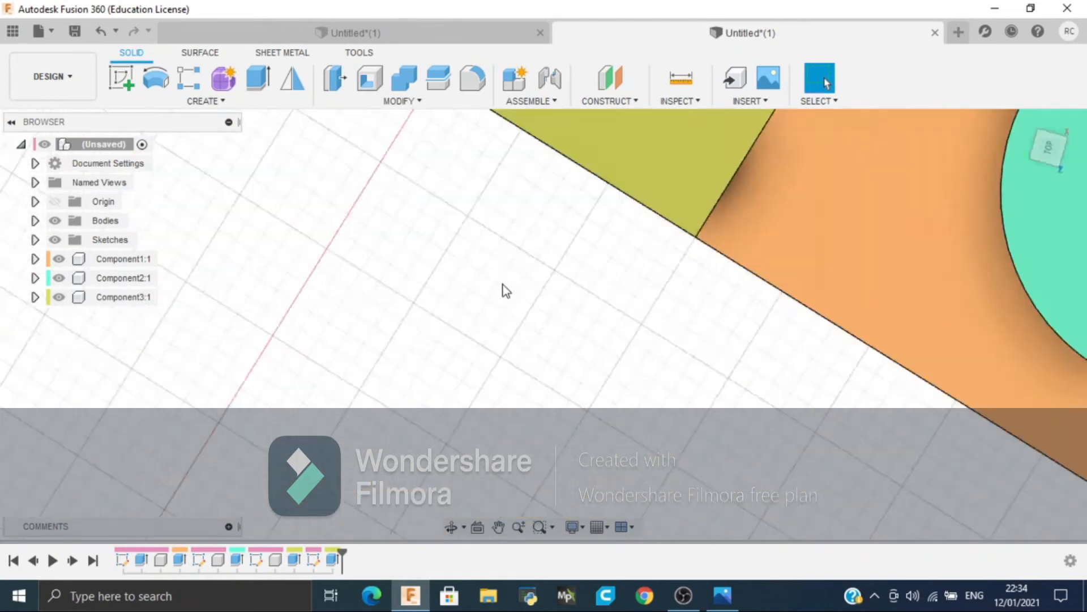
scroll(701, 362, down, 6)
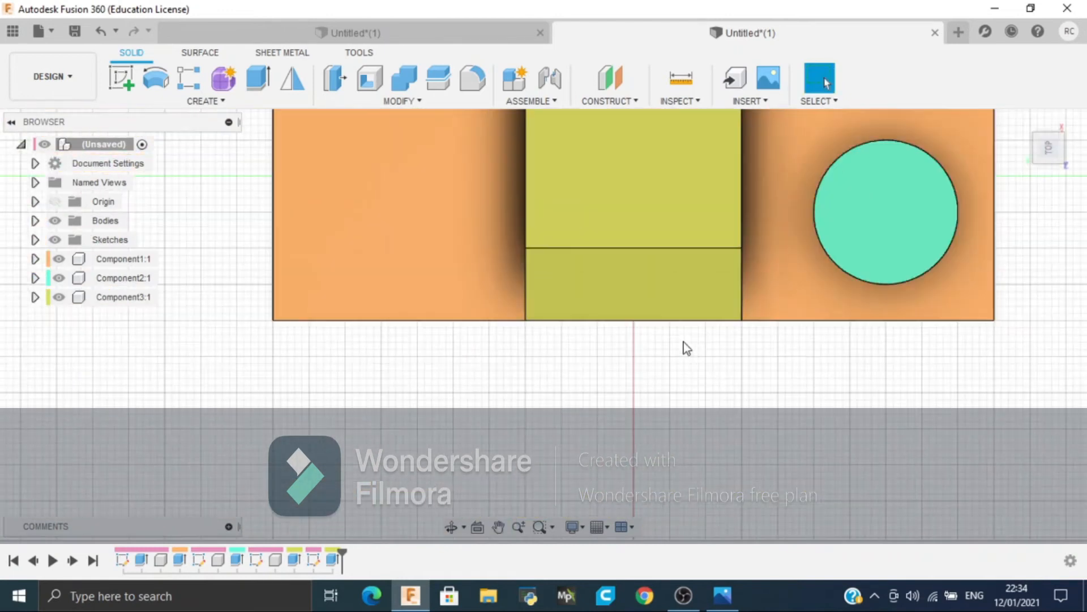
click(526, 363)
scroll(526, 363, up, 4)
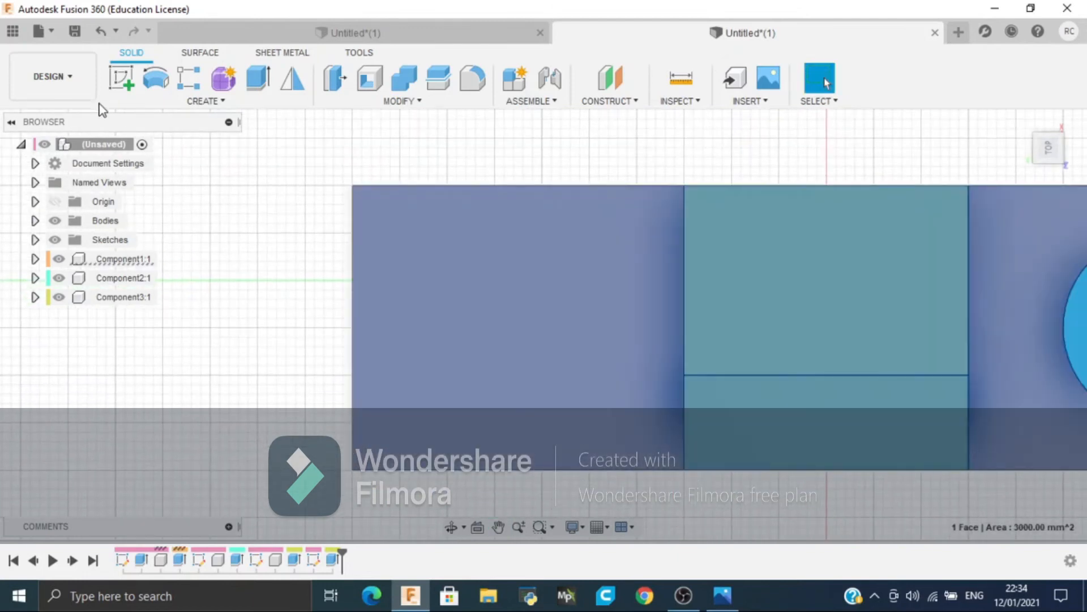
click(119, 79)
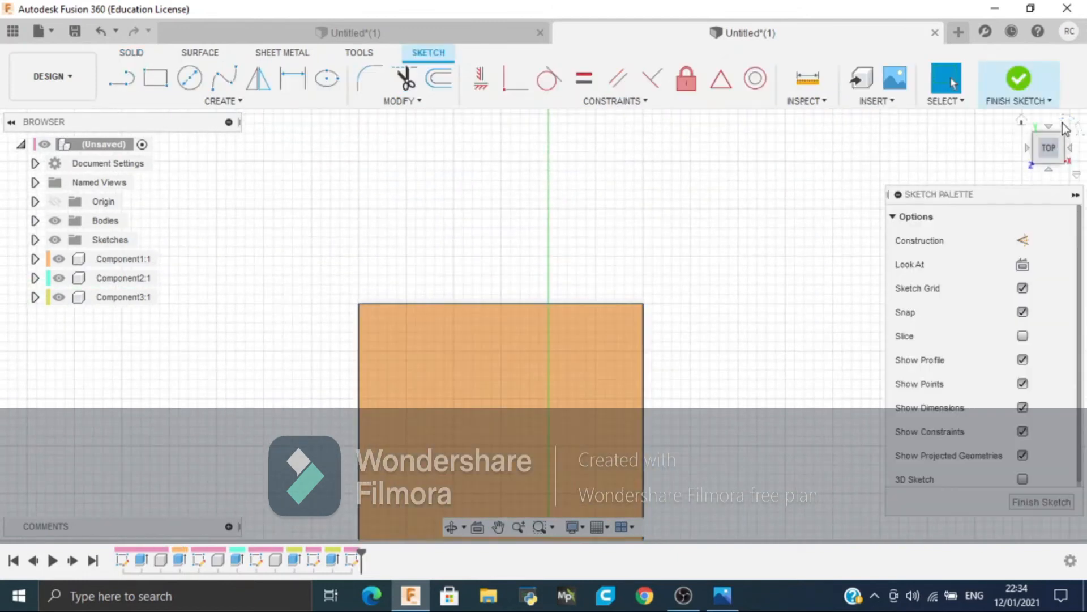
click(1064, 126)
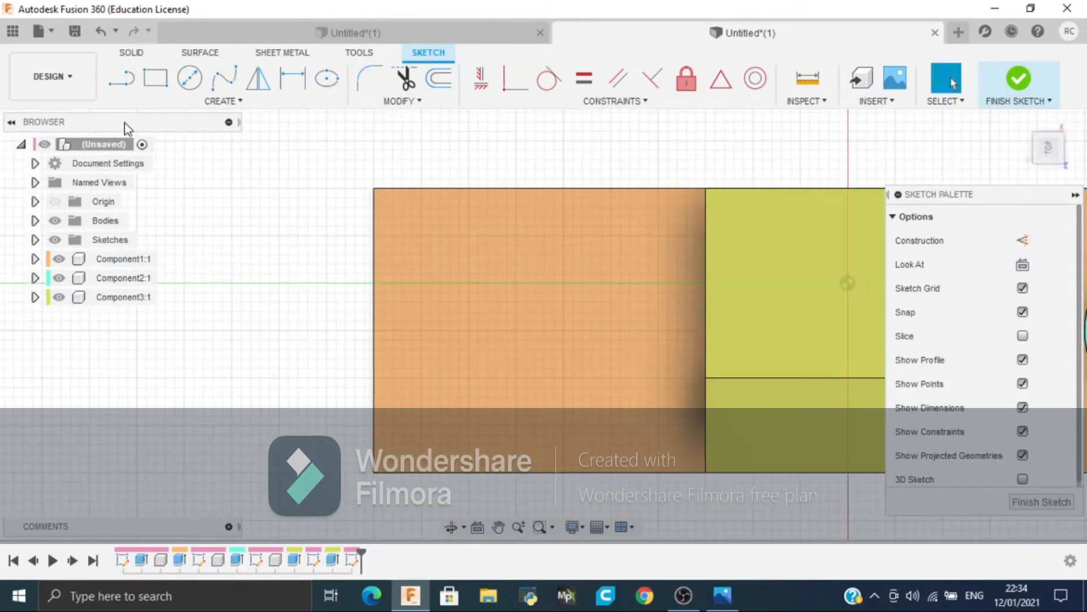
Draw a line across the middle of the slab area opposite the dial, from its end edge to the block
click(121, 79)
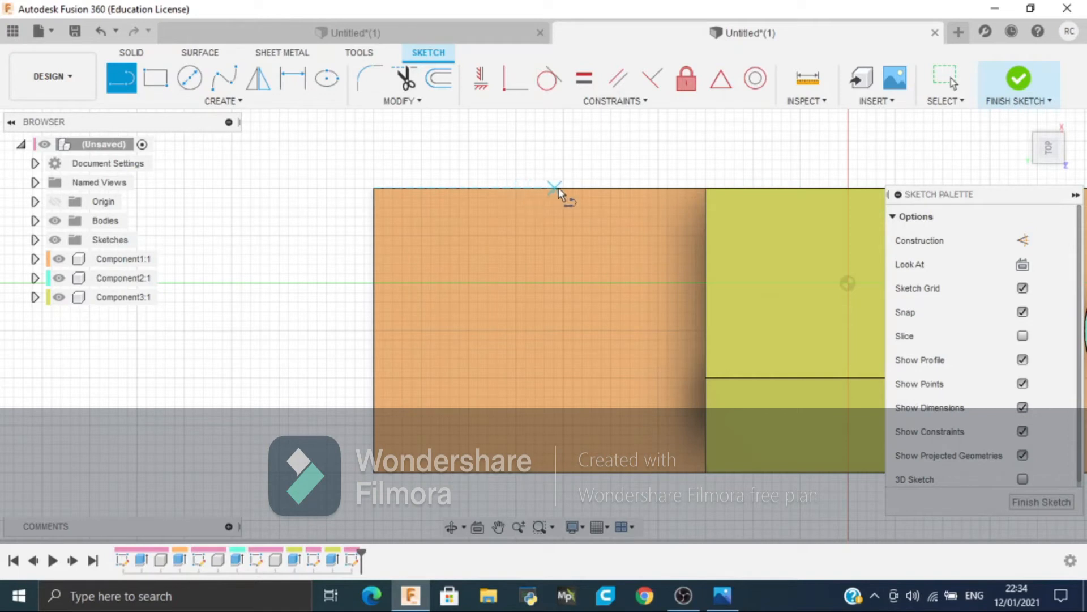
click(373, 330)
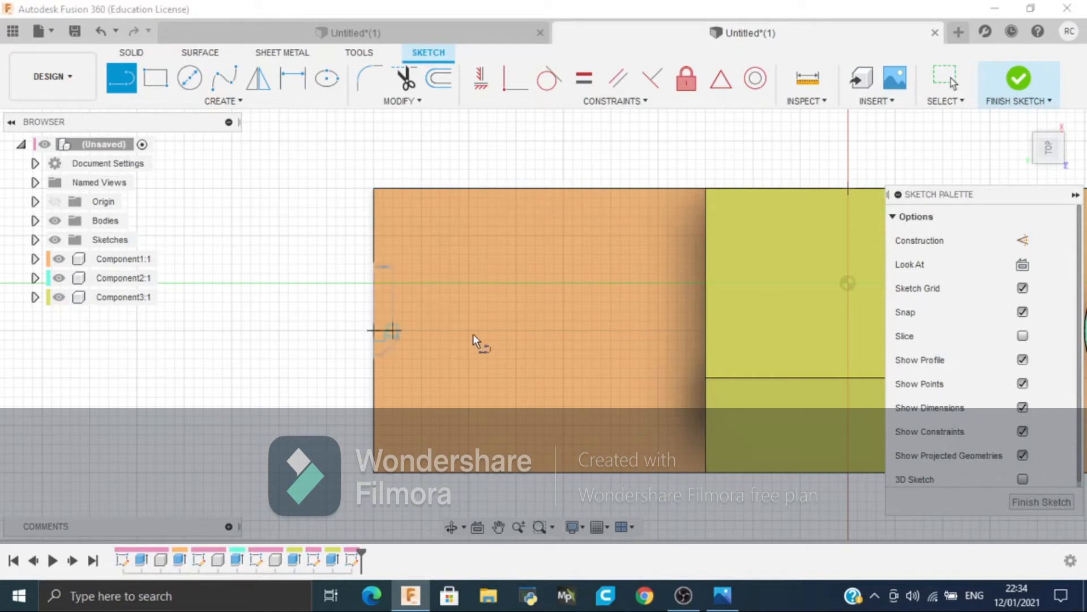
click(708, 328)
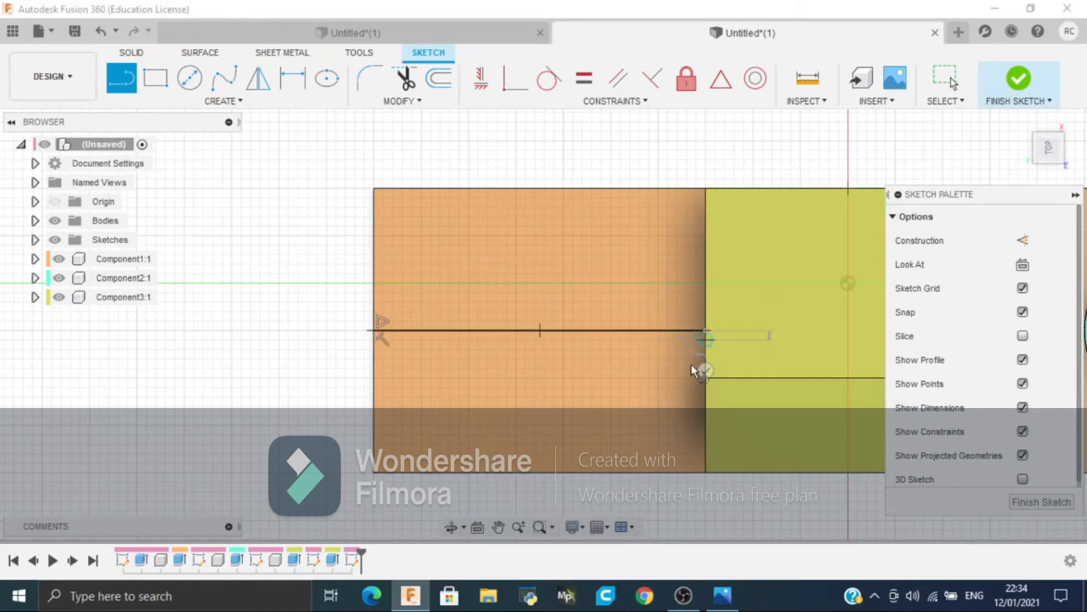
key(Escape)
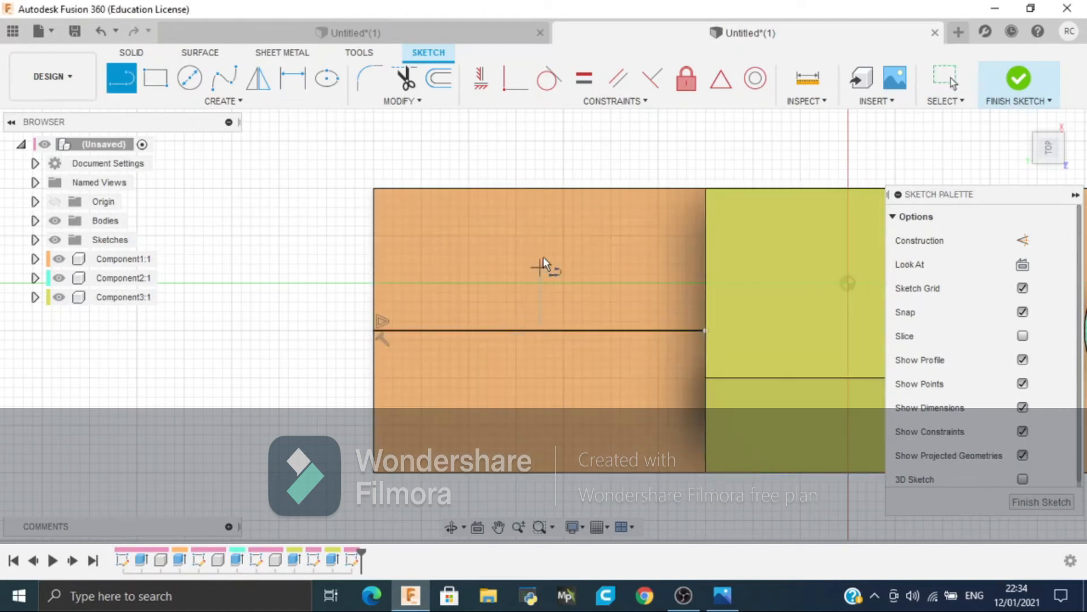
Draw perpendicular lines from the centre line's midpoint to both long edges of the slab, each 15 mm long
click(541, 188)
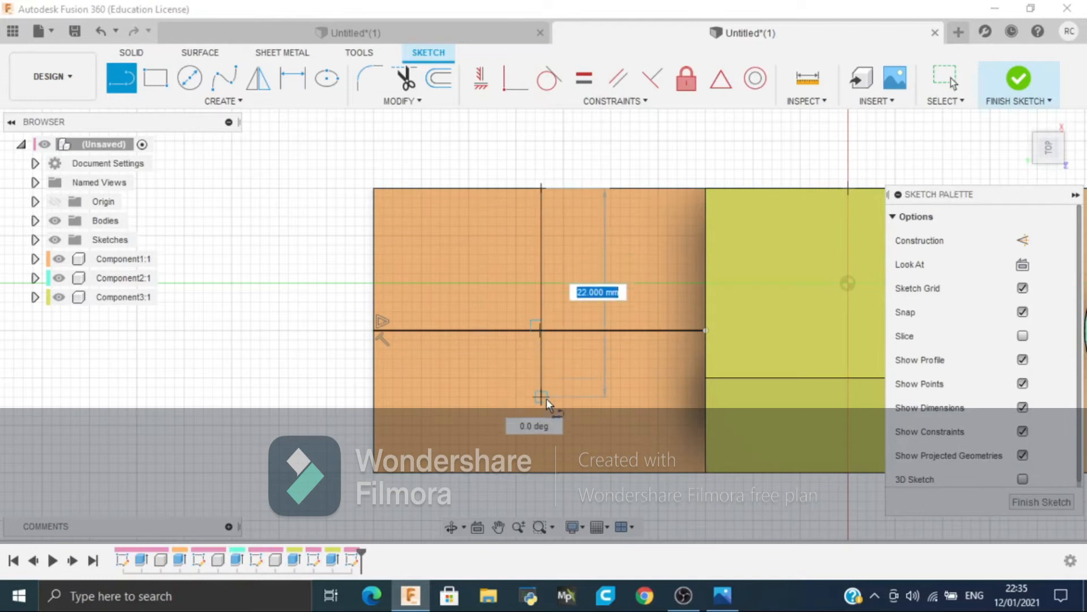
key(Escape)
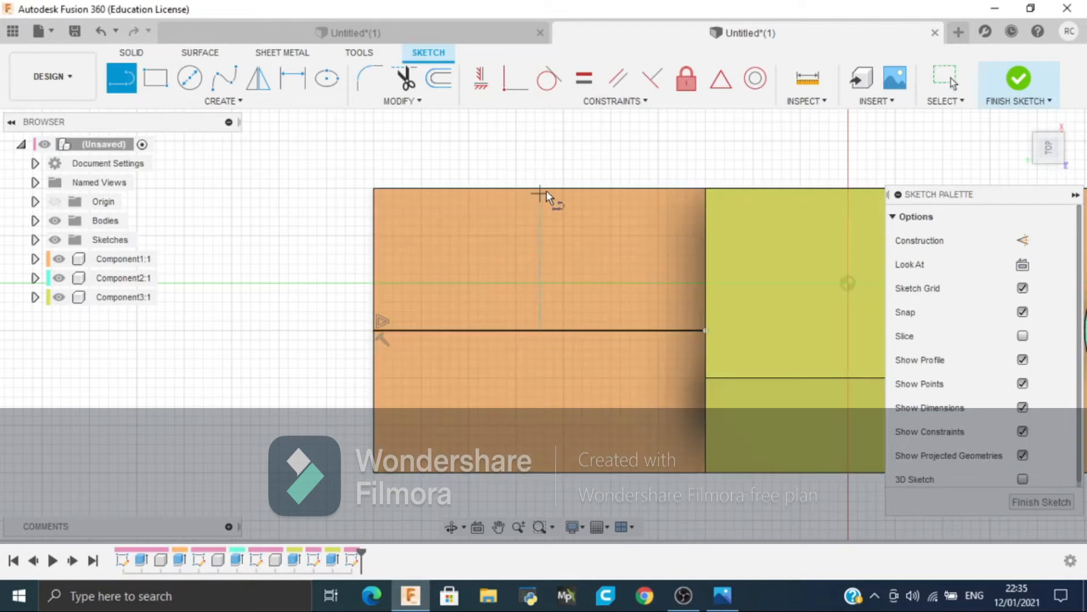
click(539, 330)
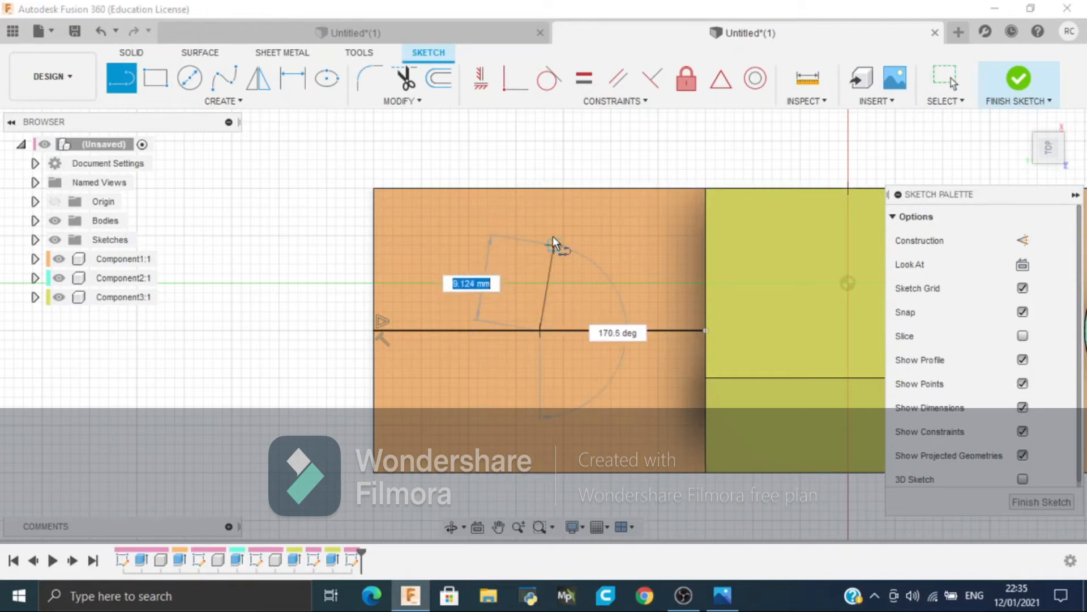
click(539, 188)
click(539, 333)
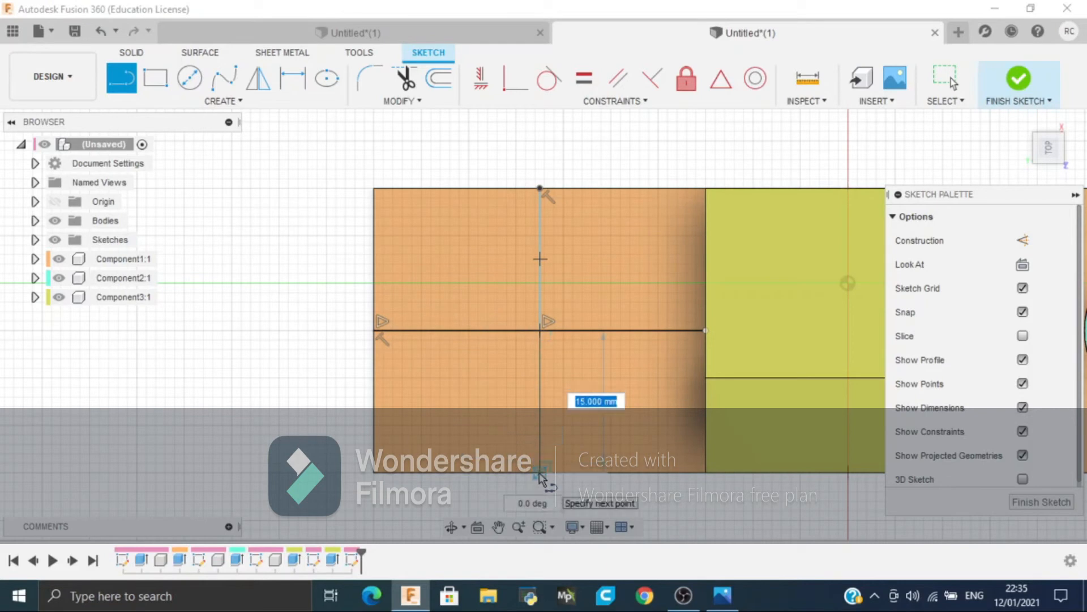
click(539, 473)
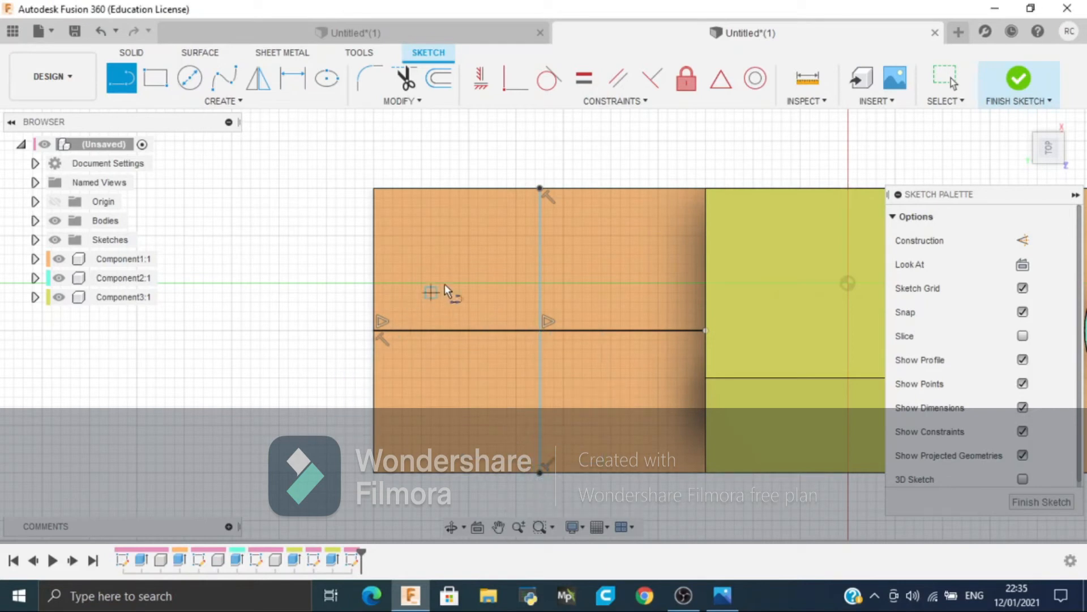
Sketch a closed four-line rectangle about 12.5 mm high around the crossing of the two centre lines
scroll(517, 212, up, 5)
scroll(610, 218, down, 3)
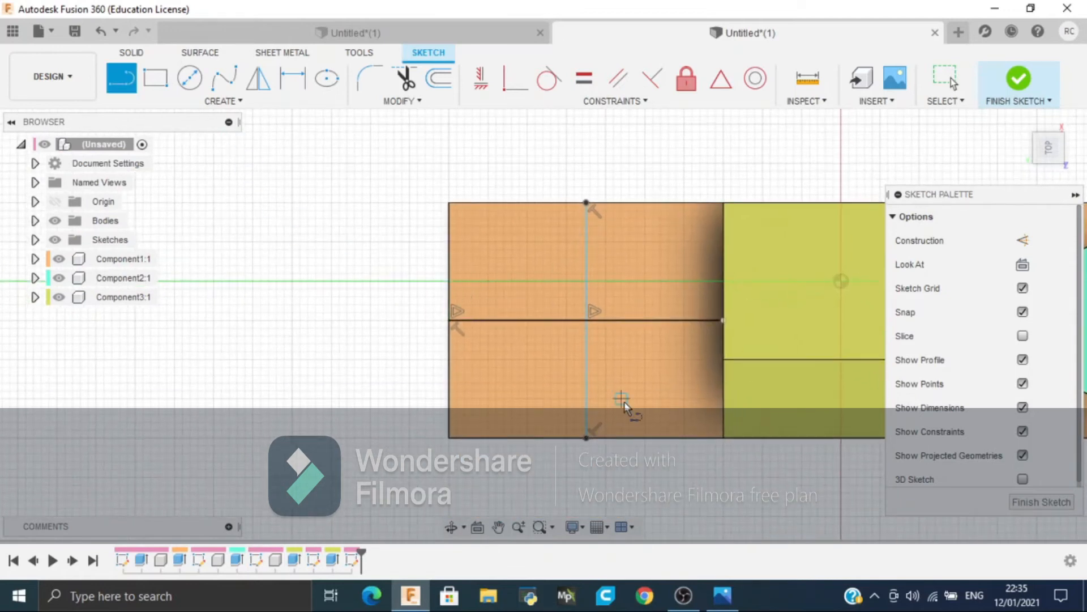
scroll(607, 323, up, 3)
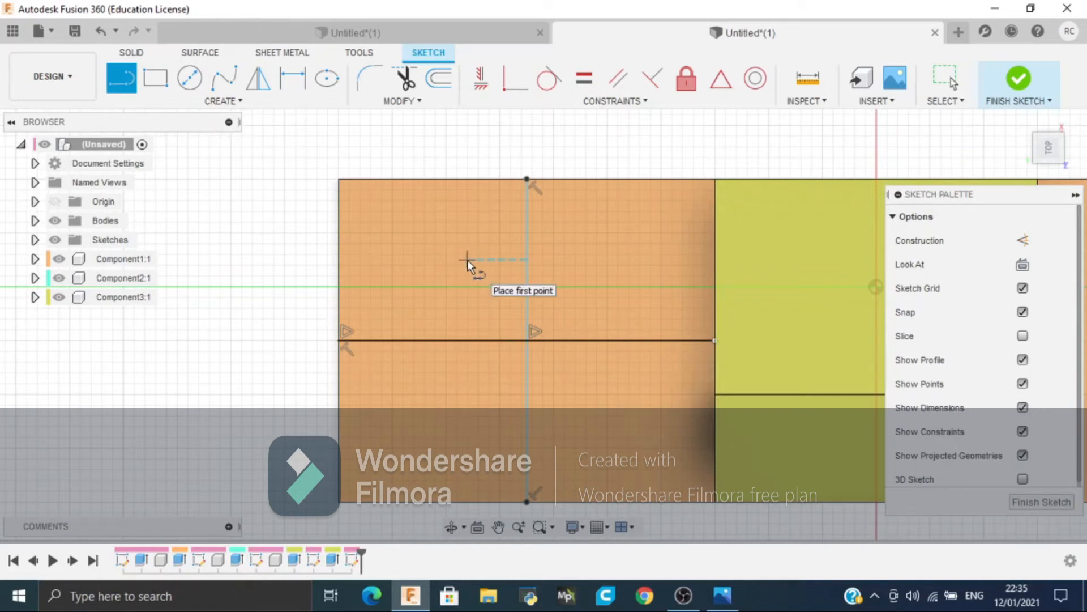
click(467, 259)
click(468, 393)
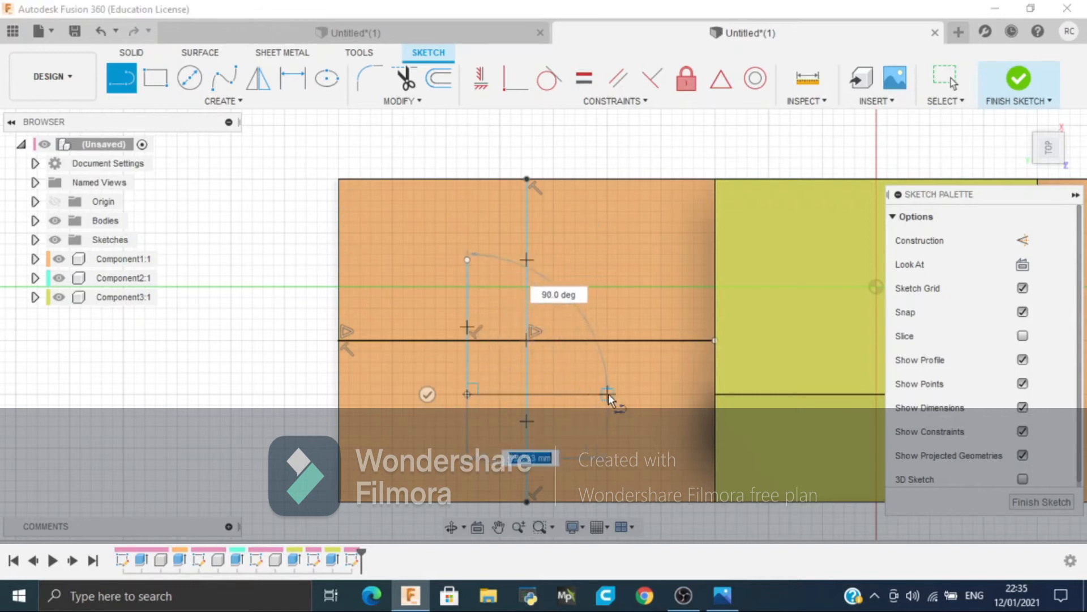
click(612, 384)
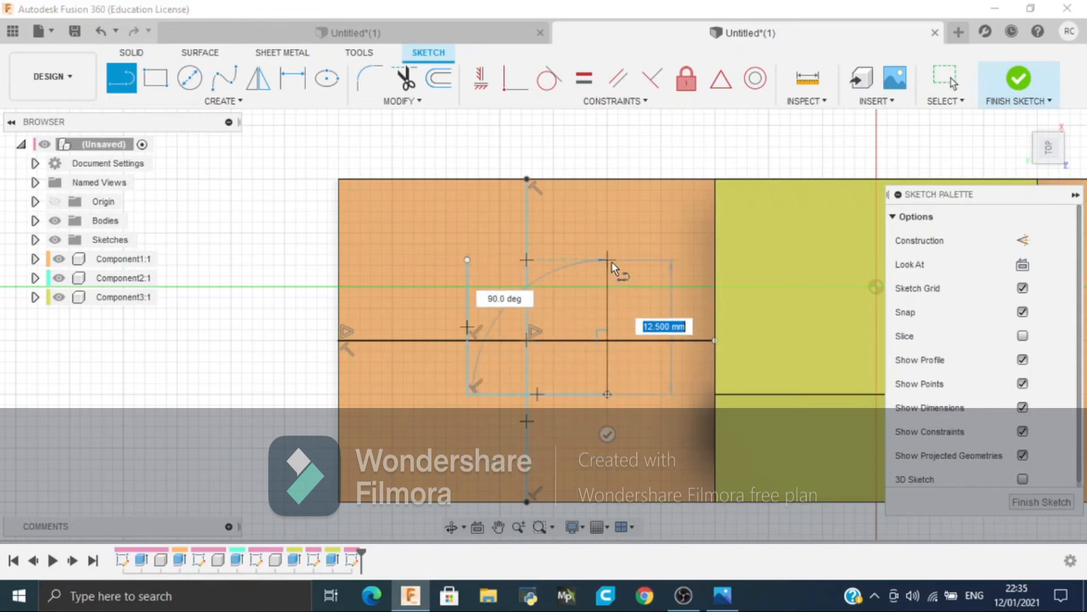
click(610, 260)
click(470, 263)
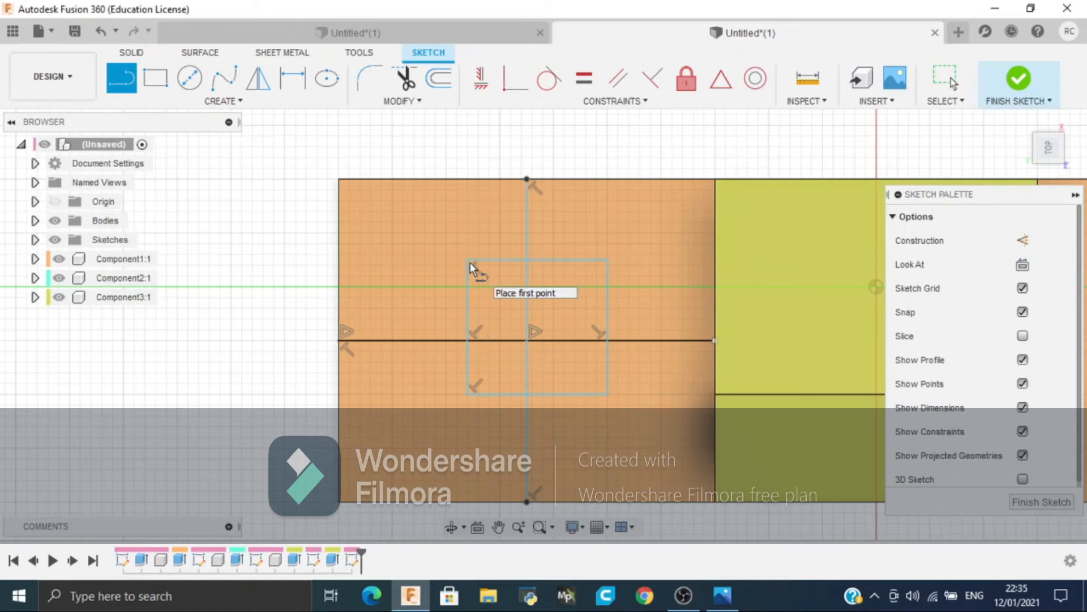
Dimension the rectangle's upper side to 15 mm
key(d)
click(538, 259)
click(542, 217)
text(15)
key(Return)
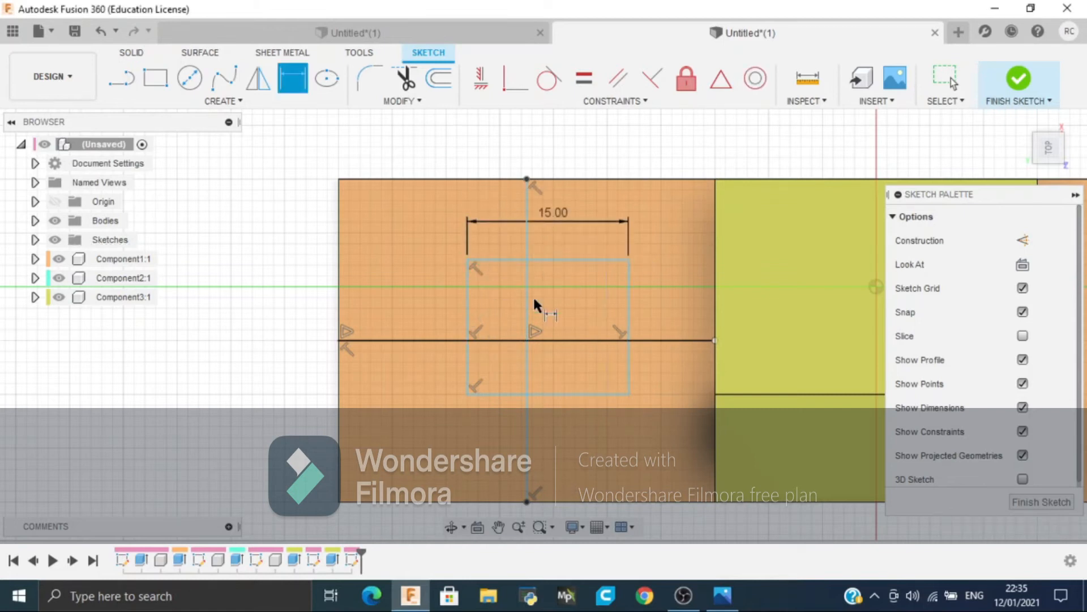
Dimension the side of the rectangle nearest the slab's end edge to 15 mm
click(467, 347)
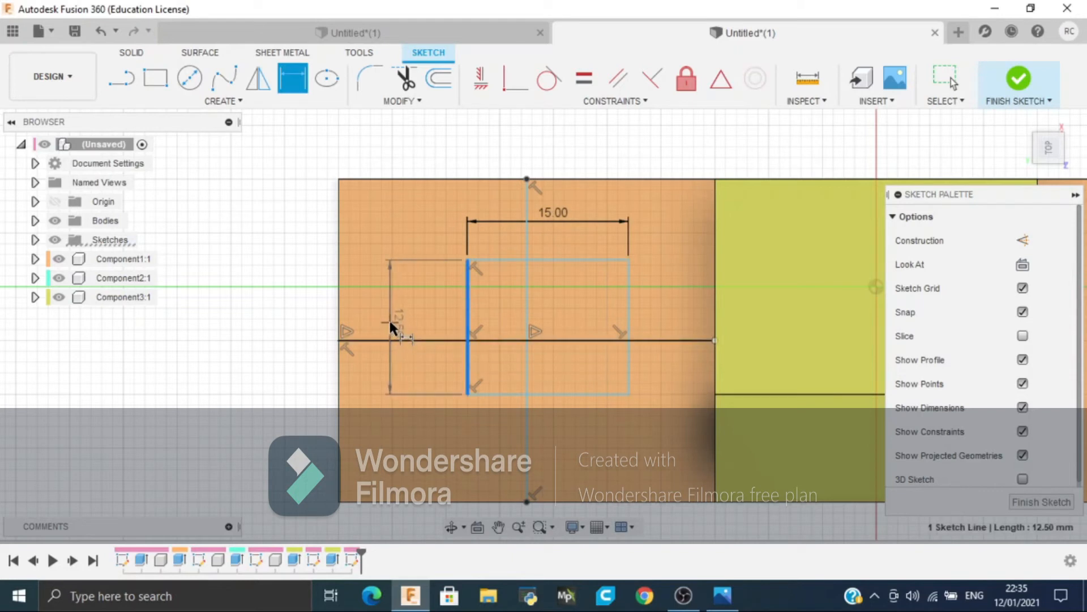
click(390, 321)
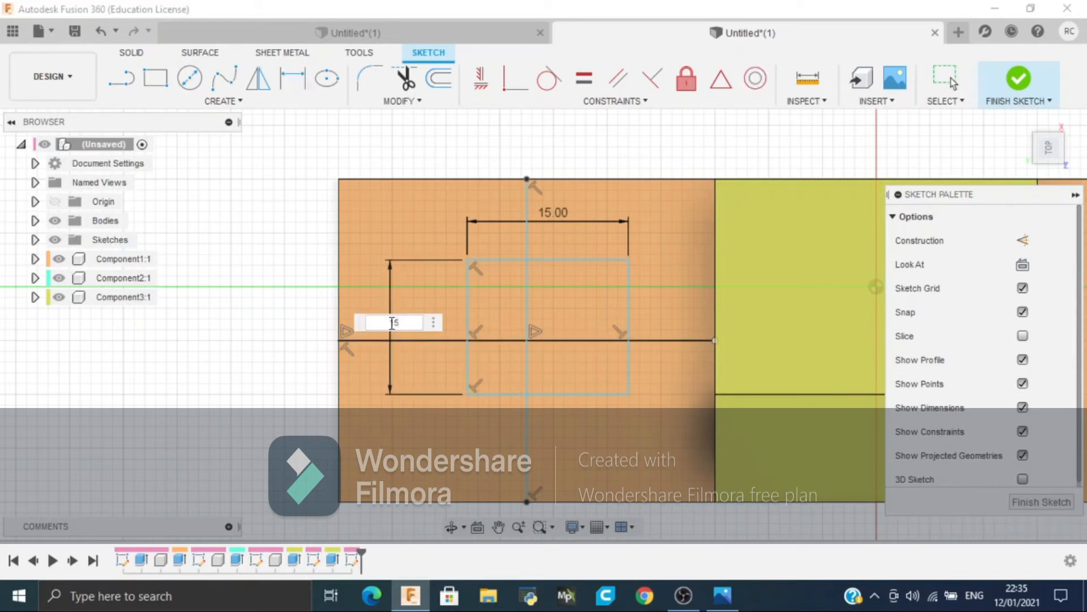
text(15)
key(Return)
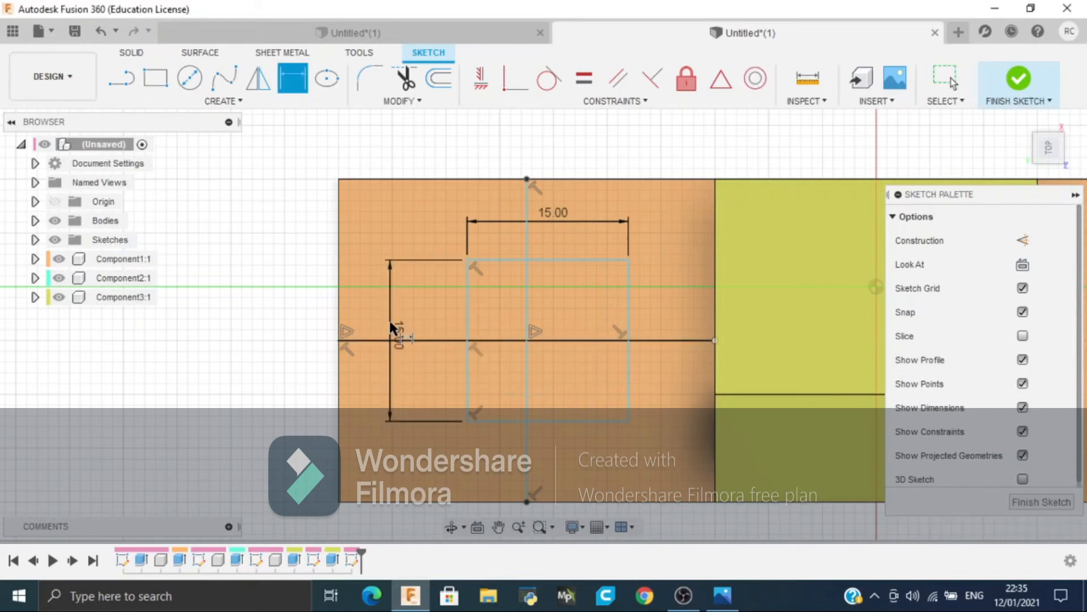
Trim away all segments of the two crossing centre lines inside and outside the 15 mm square
key(t)
click(528, 392)
click(491, 339)
click(572, 339)
click(528, 311)
click(529, 471)
click(678, 339)
click(528, 225)
click(422, 338)
Check the feature's position in the Camera.png drawing and move the square's four lines about 3.2 mm toward the slab's end edge
click(723, 595)
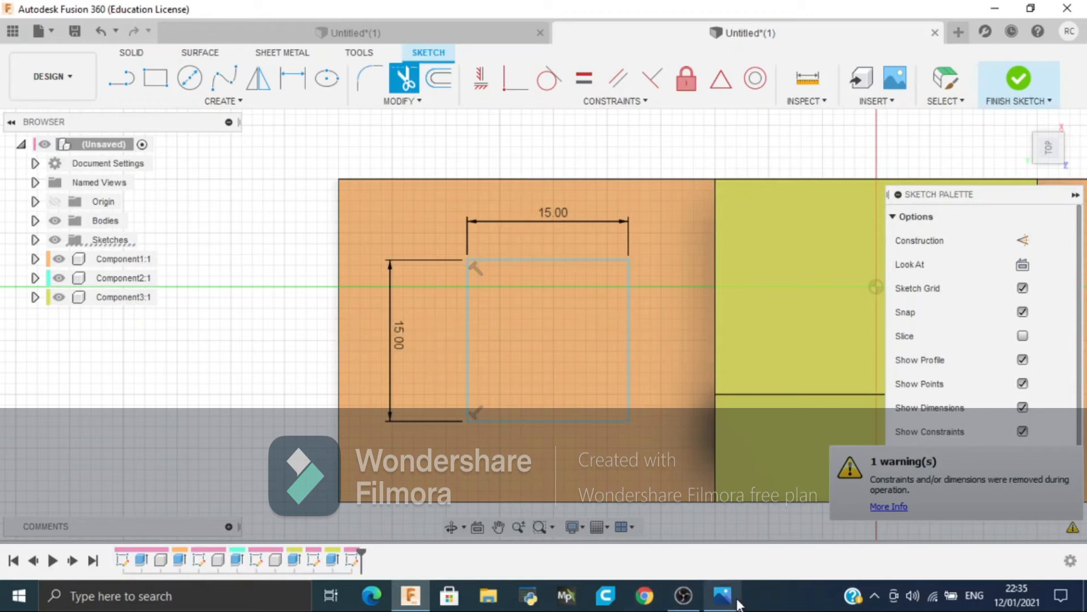
scroll(500, 277, up, 1)
scroll(500, 276, down, 1)
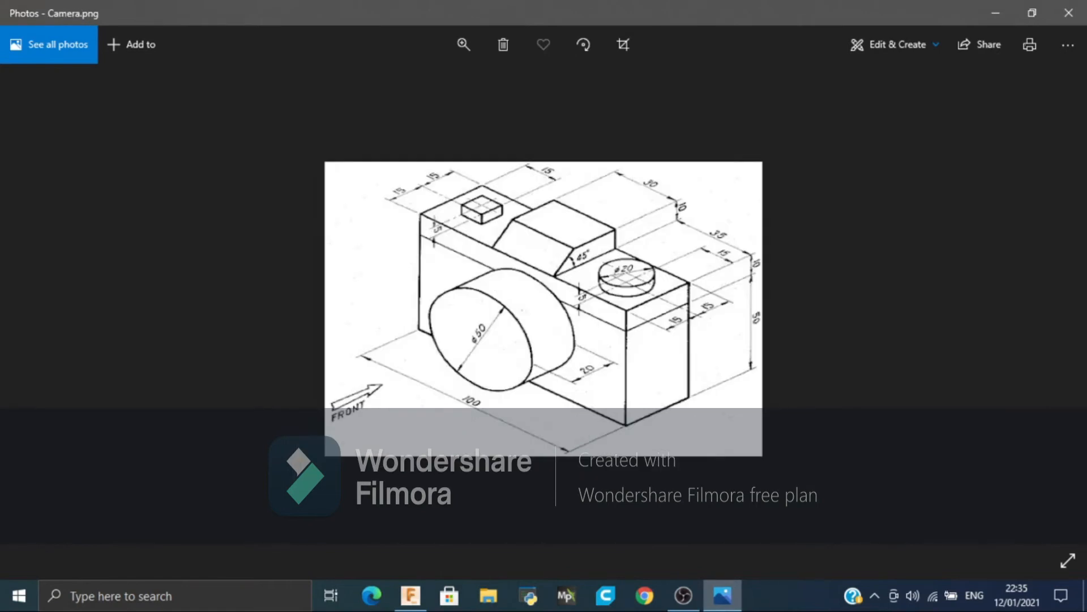
click(722, 595)
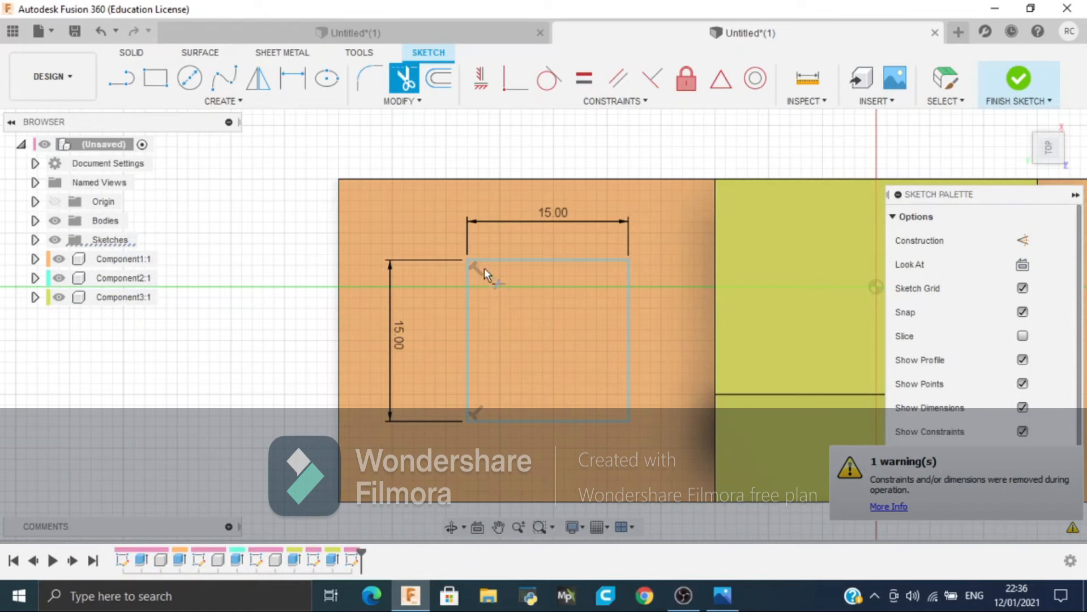
key(Escape)
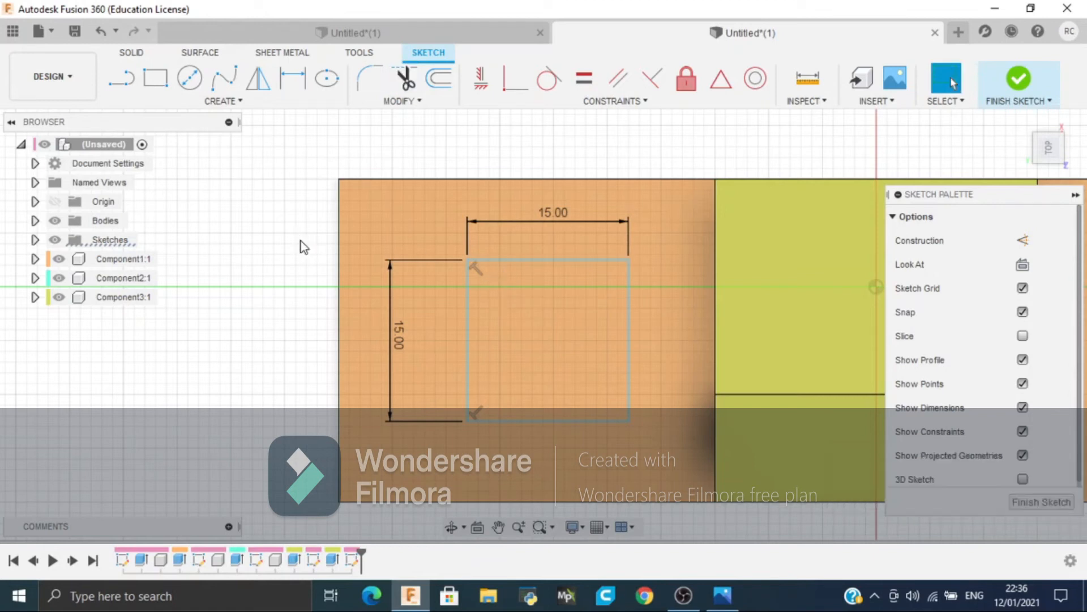
key(m)
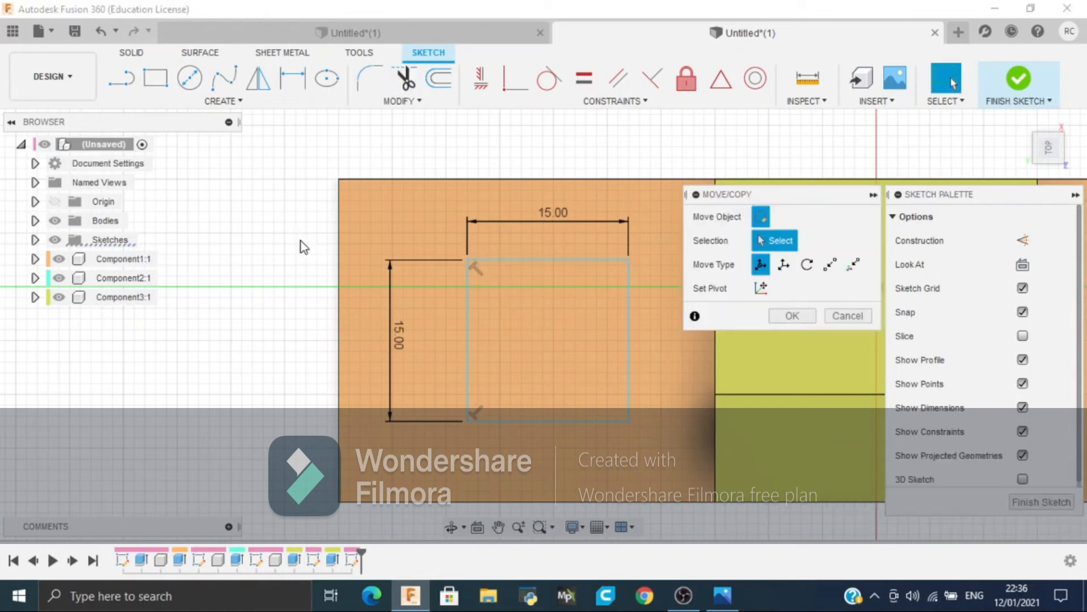
click(502, 260)
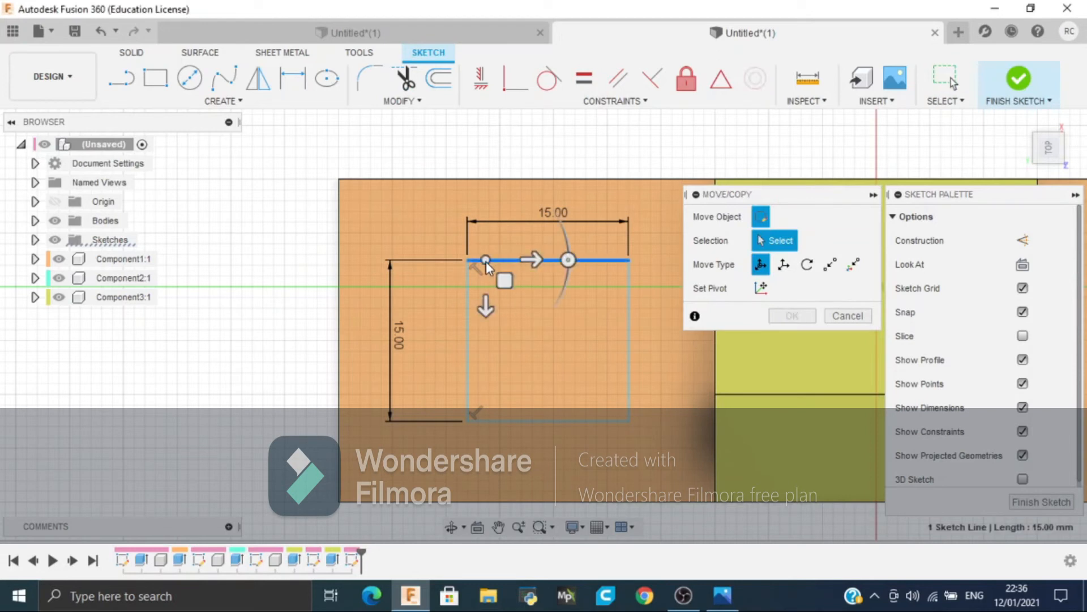
click(467, 334)
click(538, 422)
click(627, 372)
drag(506, 283, 472, 283)
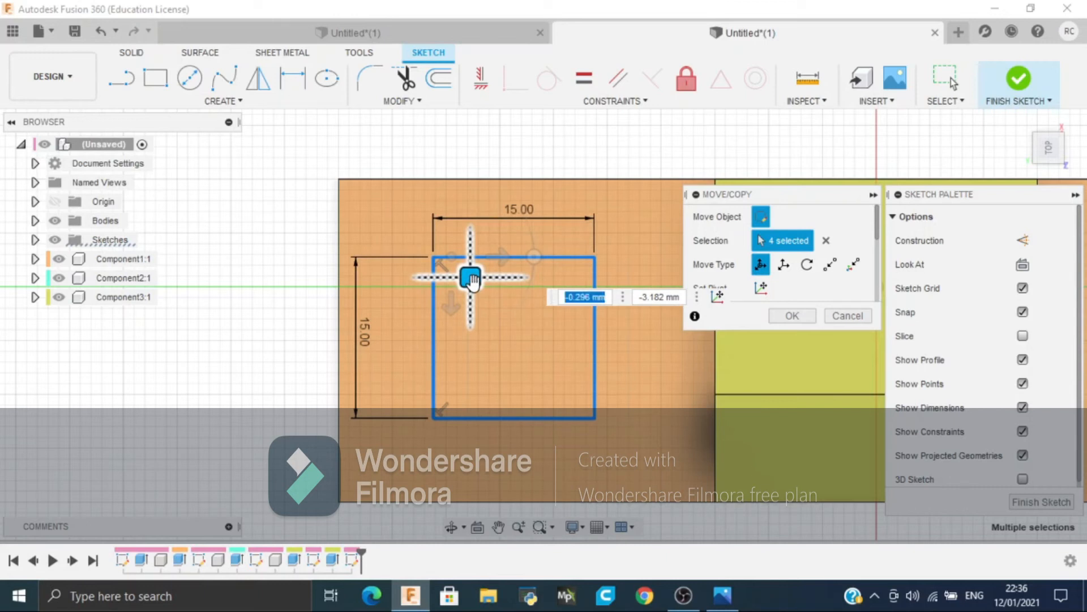
click(792, 315)
Extrude the square profile 5 mm upward as a new component
key(e)
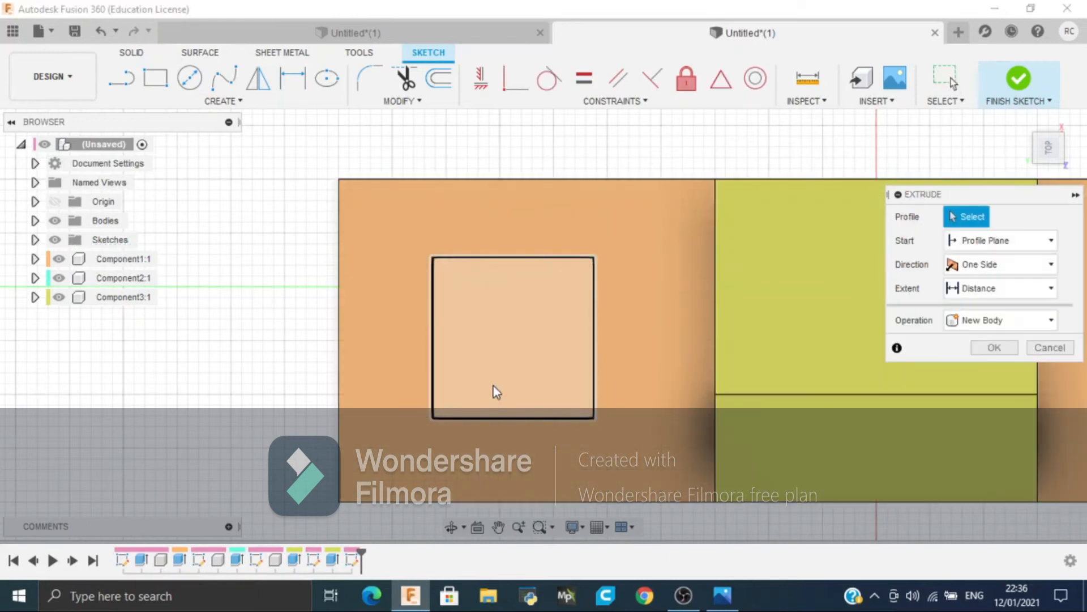
click(493, 383)
text(5)
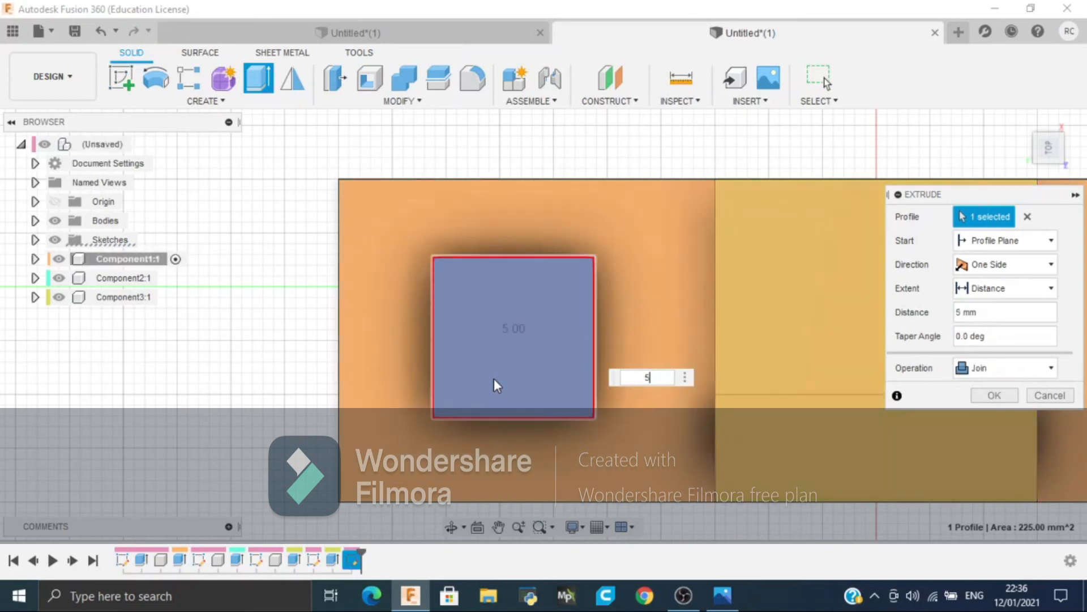
click(996, 368)
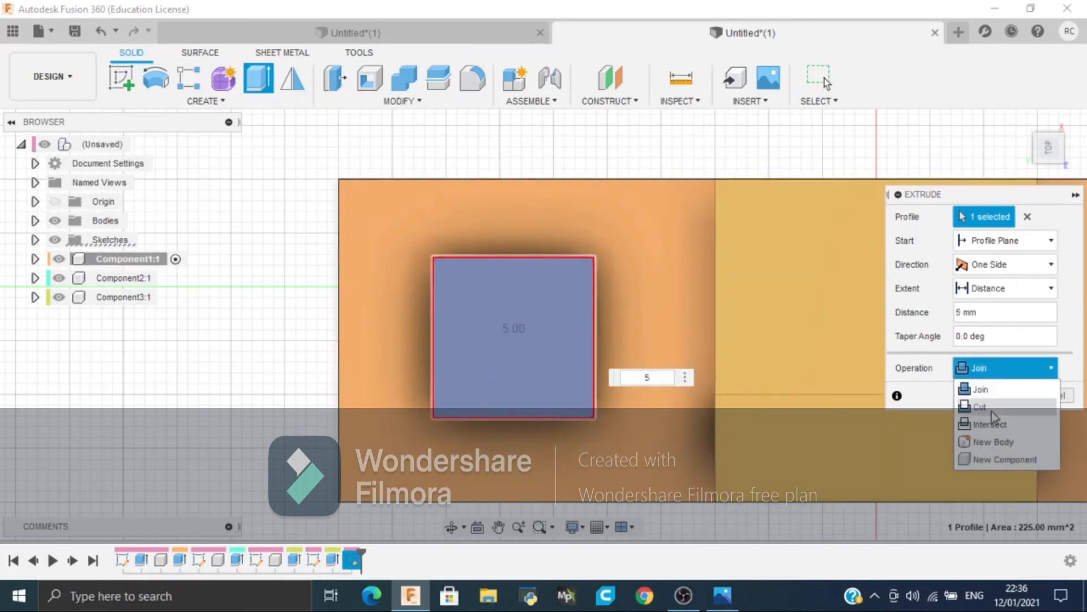
click(999, 462)
key(Return)
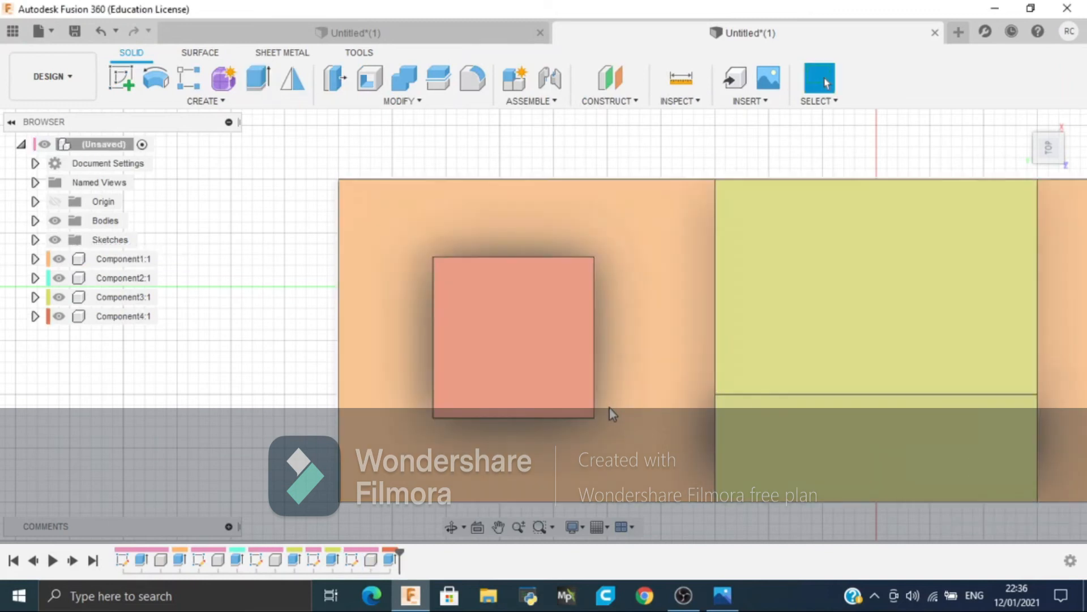
Start a sketch on the large front face of the camera body, below the block's bevelled side
shift+middle_drag(634, 465, 598, 269)
scroll(598, 271, up, 3)
scroll(619, 338, down, 5)
middle_drag(610, 320, 550, 193)
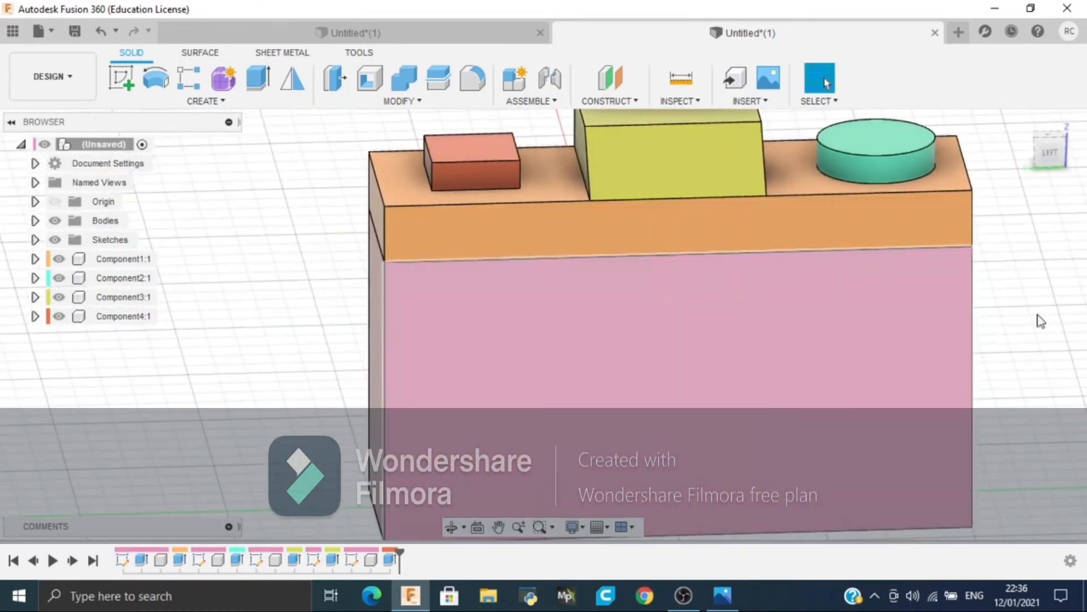
click(1049, 156)
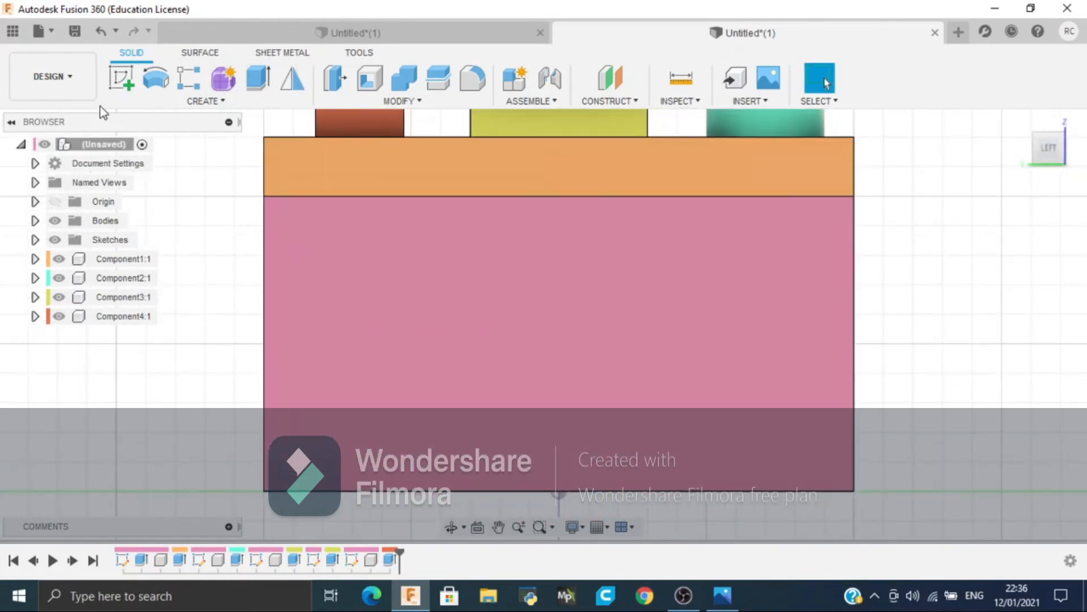
click(121, 78)
click(536, 351)
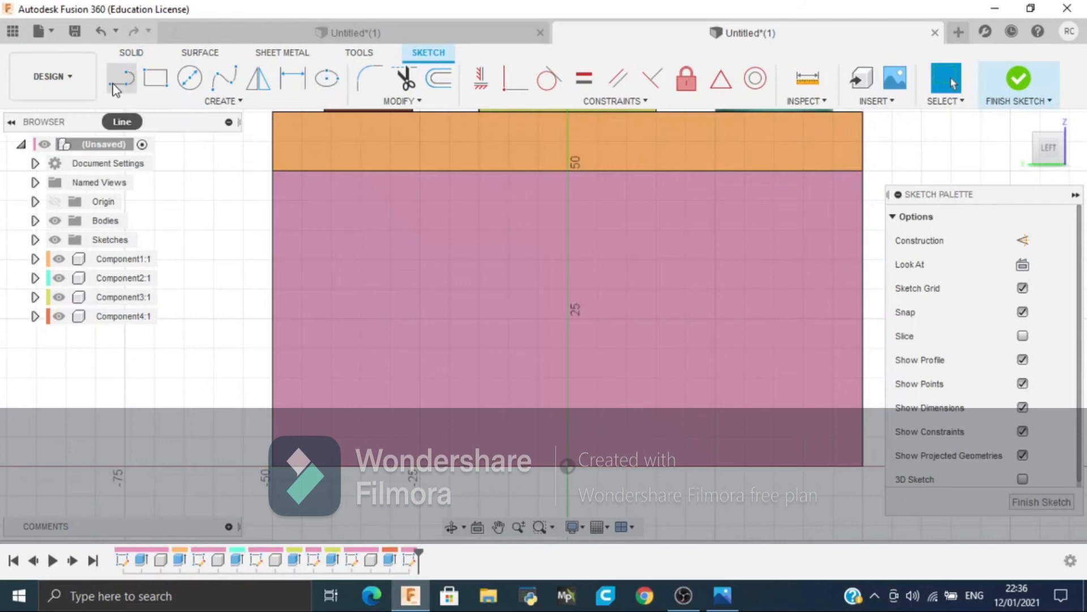
Draw a vertical 60 mm line from the origin on the body's bottom edge to the midpoint of the slab's top edge
click(116, 89)
click(566, 464)
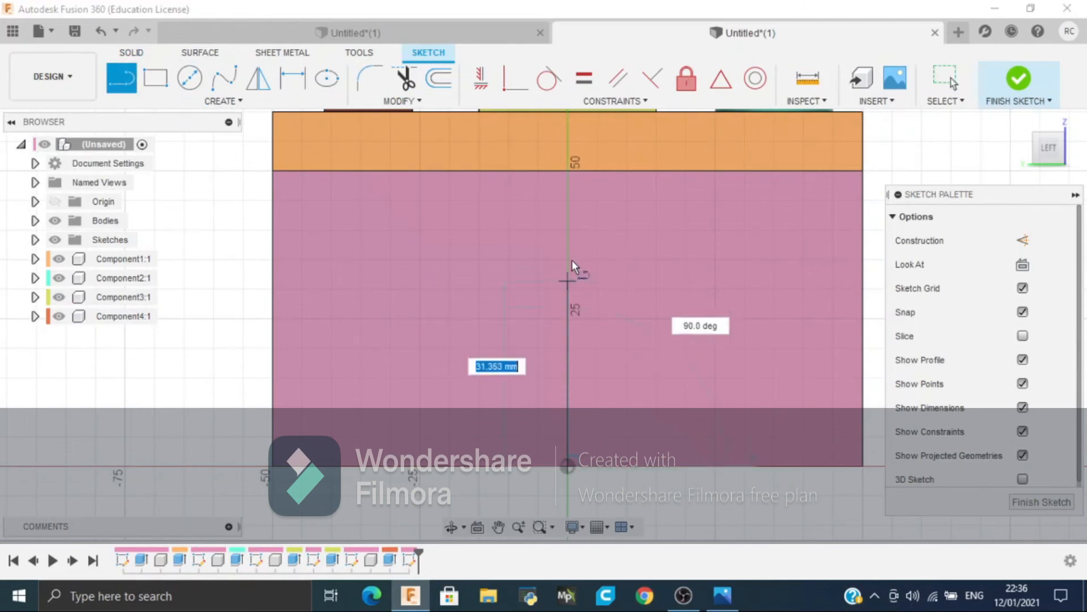
click(563, 112)
middle_drag(563, 112, 560, 140)
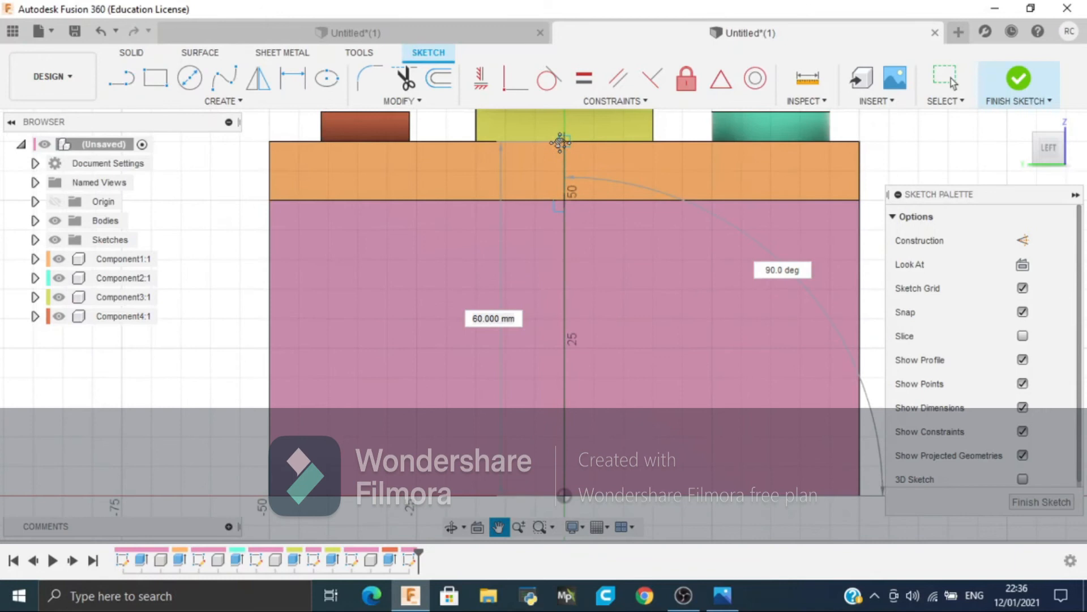